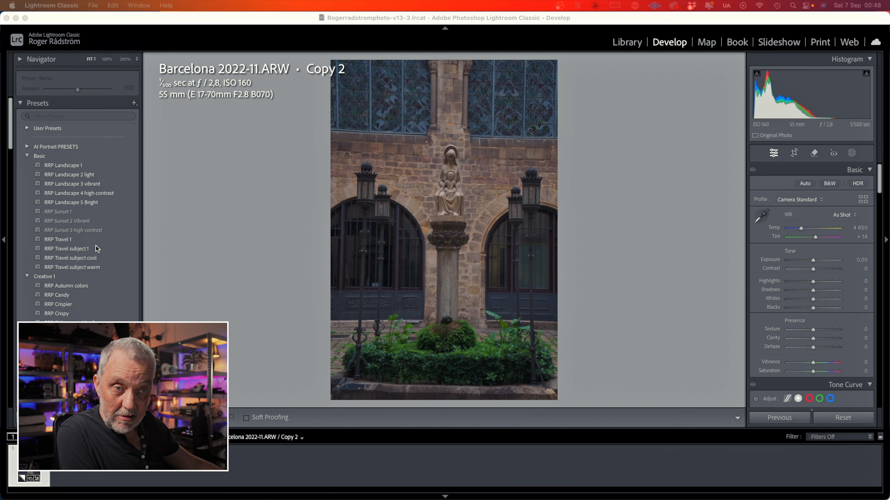
# Try the RRP Travel subject 1 preset on the photo and reset its develop settings.
pyautogui.click(84, 250)
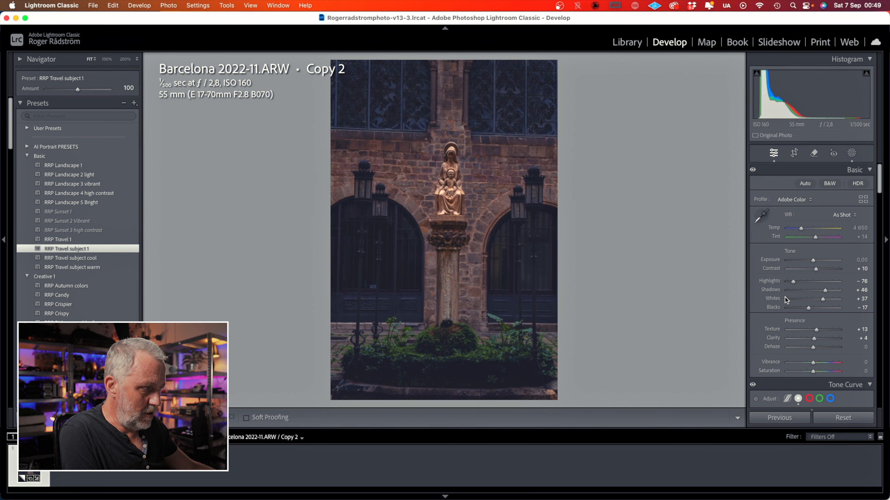
pyautogui.click(850, 417)
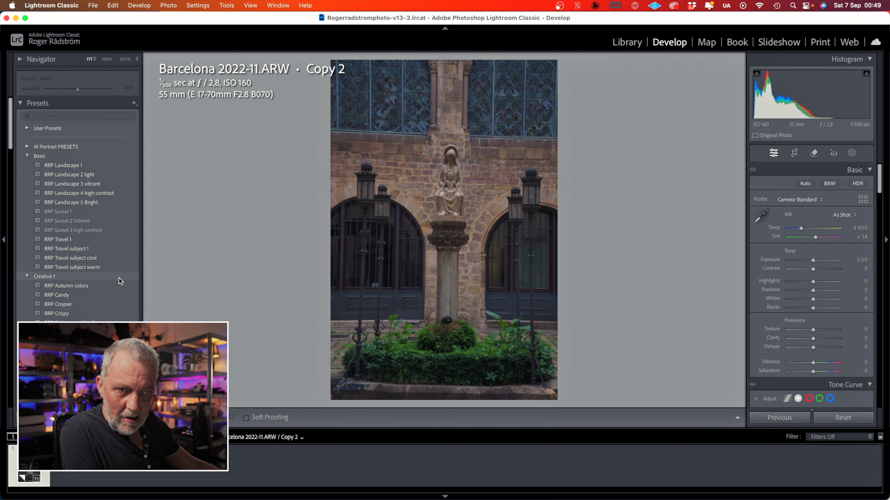
# Apply the RRP Travel subject warm preset and set Temp to 4481, Exposure +0.80, Whites −8 and Shadows +93.
pyautogui.click(96, 268)
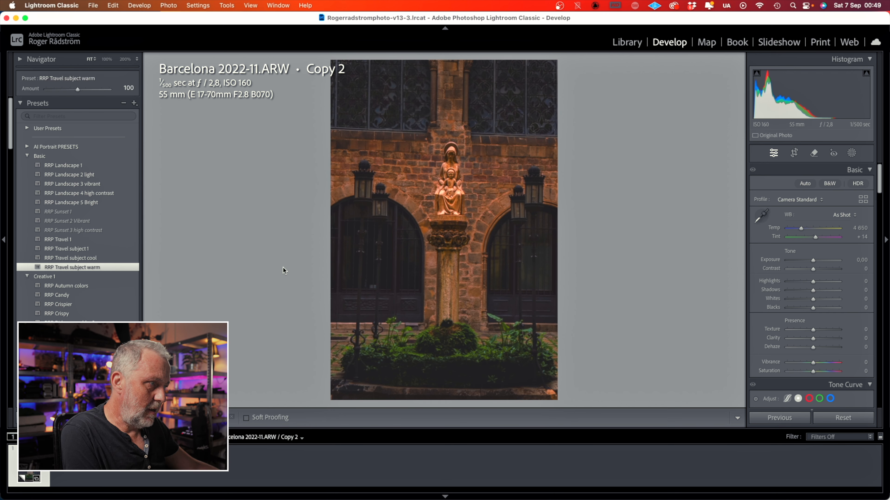
pyautogui.moveTo(800, 229); pyautogui.dragTo(799, 230)
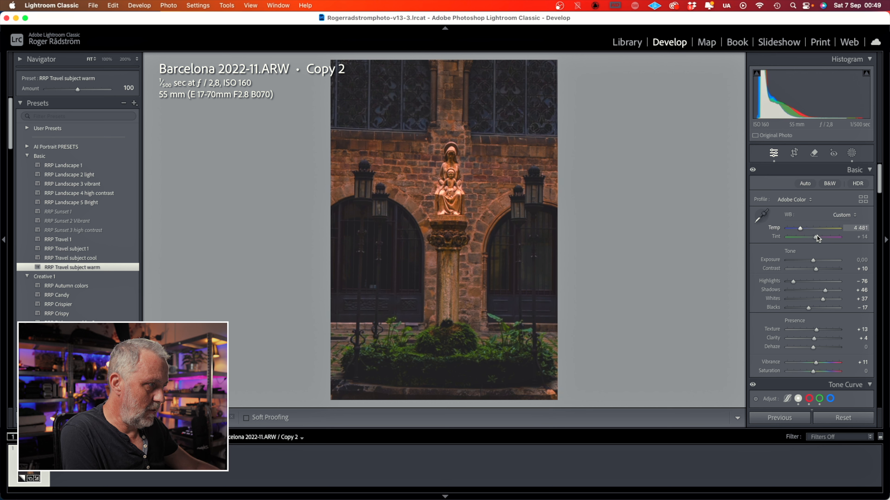
pyautogui.moveTo(812, 265); pyautogui.dragTo(817, 262)
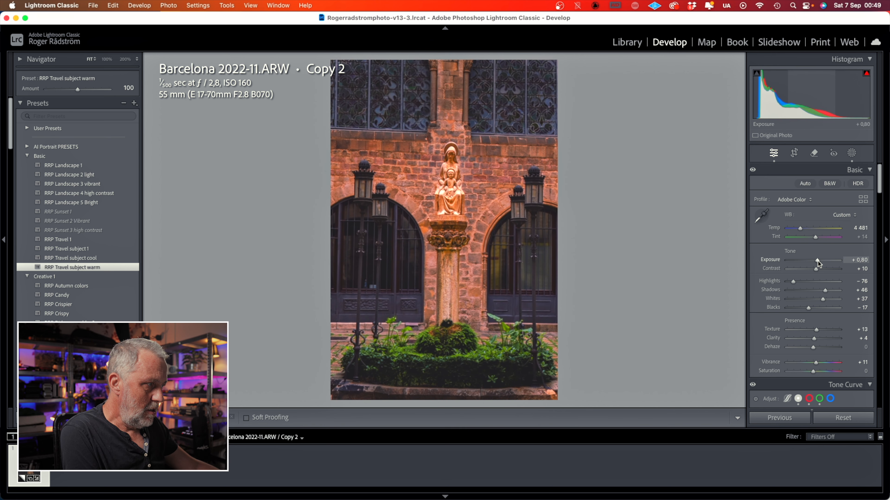
pyautogui.moveTo(823, 299); pyautogui.dragTo(811, 300)
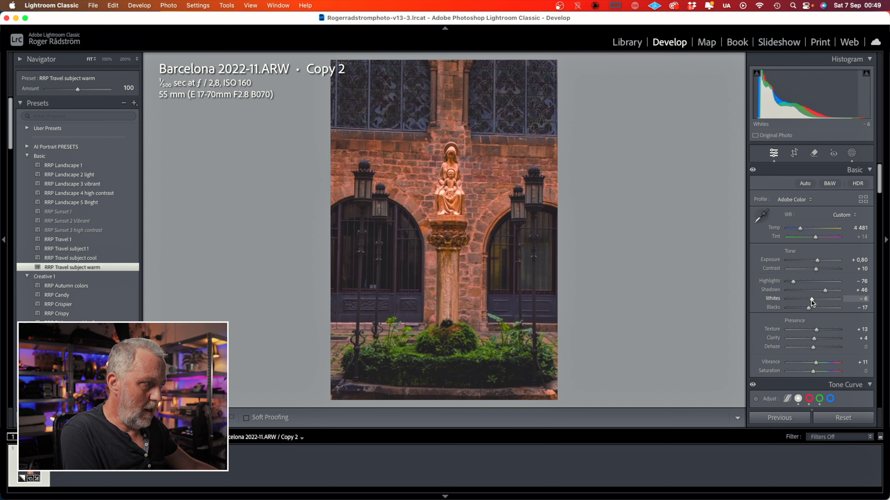
pyautogui.moveTo(828, 289); pyautogui.dragTo(836, 288)
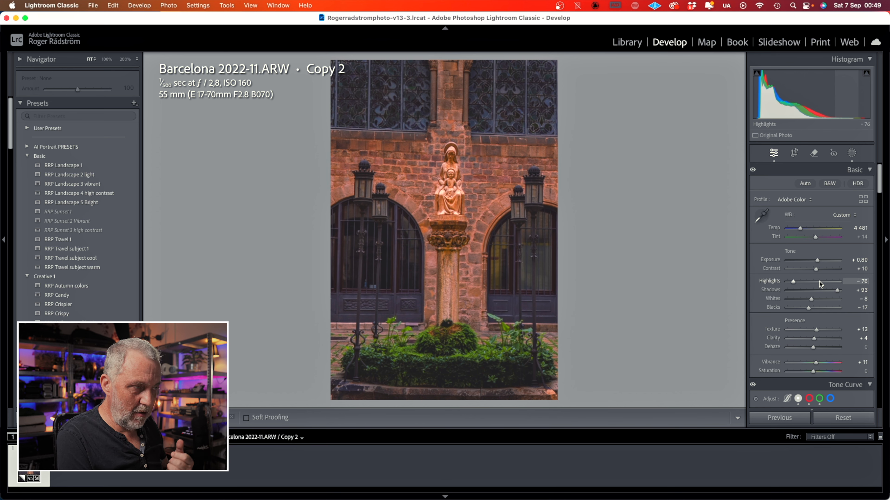
# Compare the photo before and after side by side, and reset all its develop settings.
pyautogui.press('y')
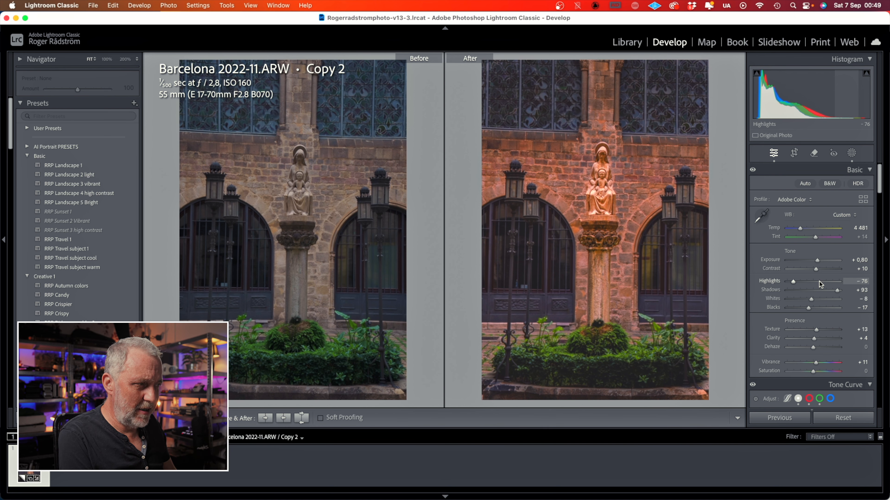
pyautogui.press('y')
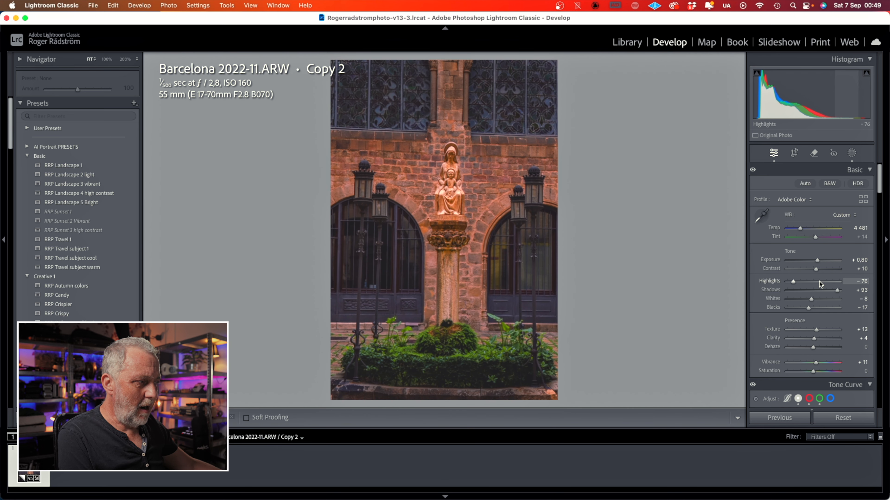
pyautogui.click(840, 418)
# Try the lens profile corrections by switching them on and off, leaving them disabled.
pyautogui.scroll(-15, 778, 248)
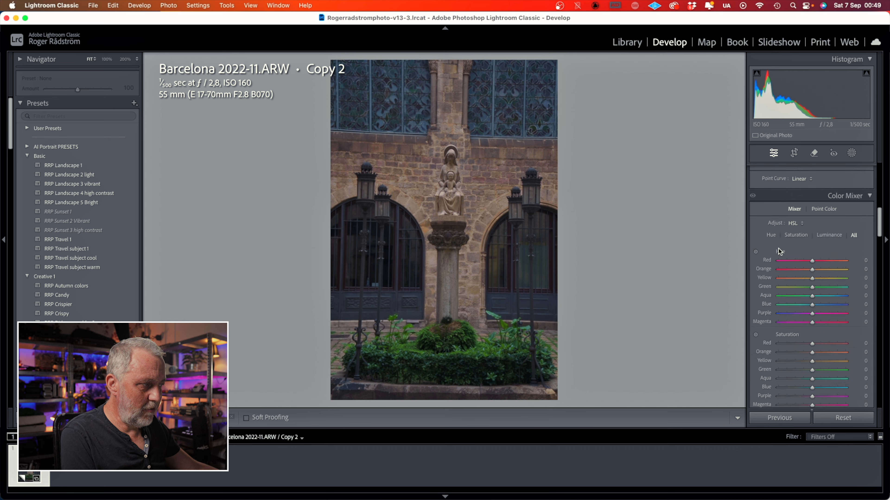
pyautogui.scroll(-6, 778, 249)
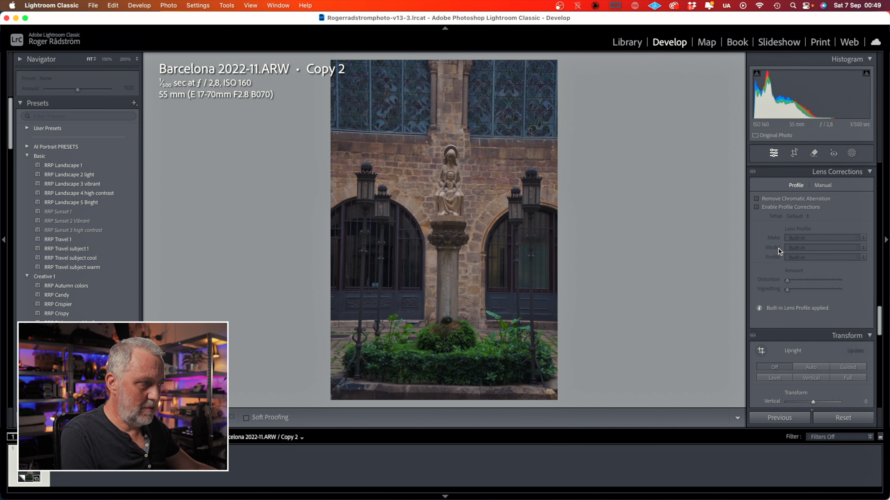
pyautogui.click(757, 208)
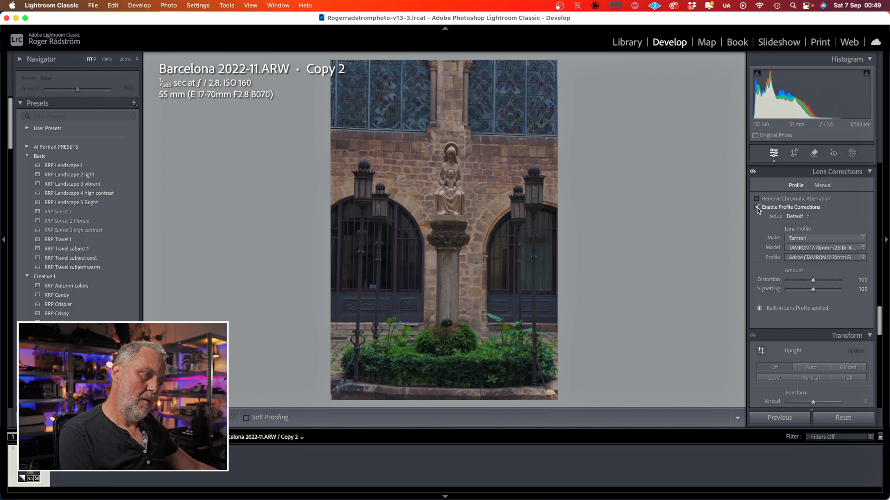
pyautogui.click(757, 208)
pyautogui.click(757, 208)
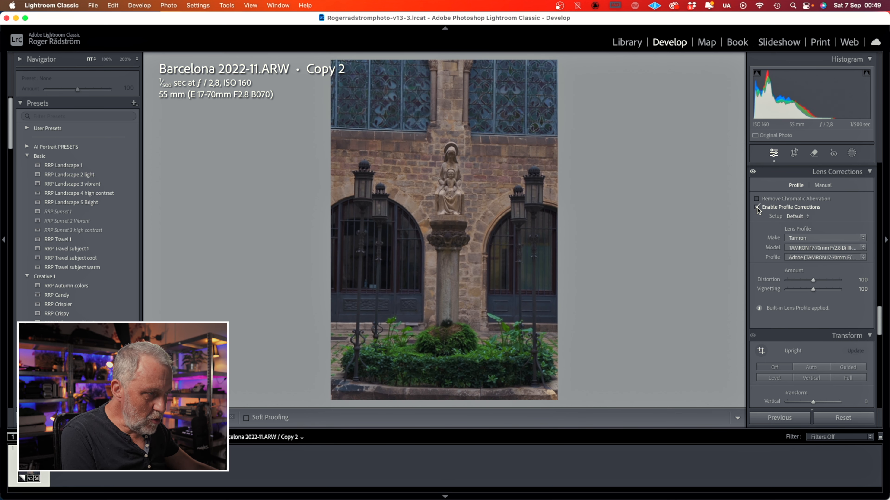
pyautogui.click(757, 208)
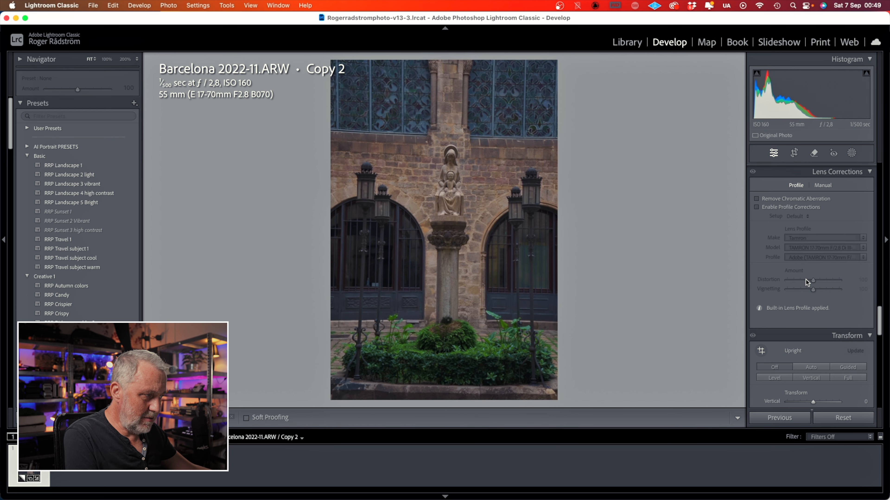
# Straighten the perspective with the Auto Upright transform and crop the photo slightly inward from its upper-left corner.
pyautogui.click(816, 369)
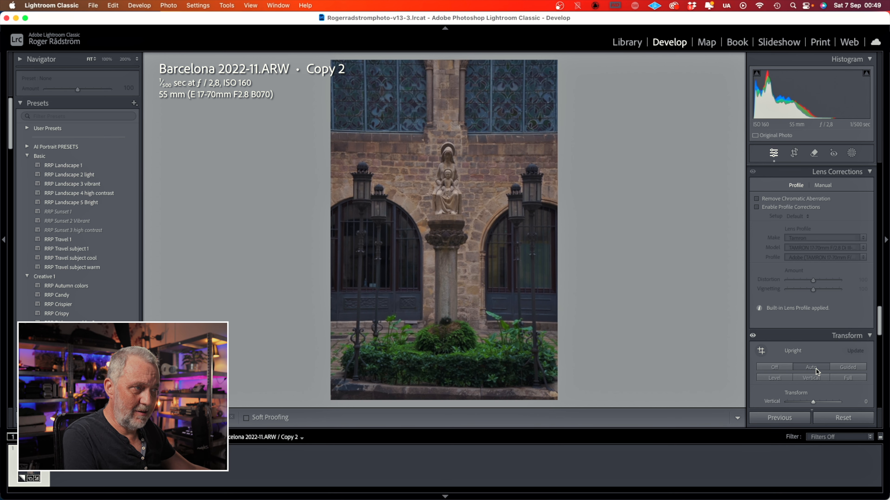
pyautogui.click(794, 153)
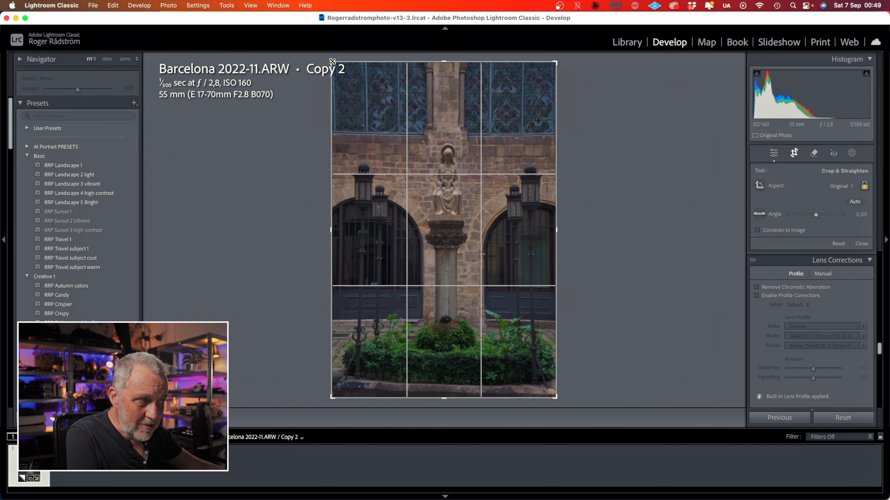
pyautogui.moveTo(332, 61); pyautogui.dragTo(335, 62)
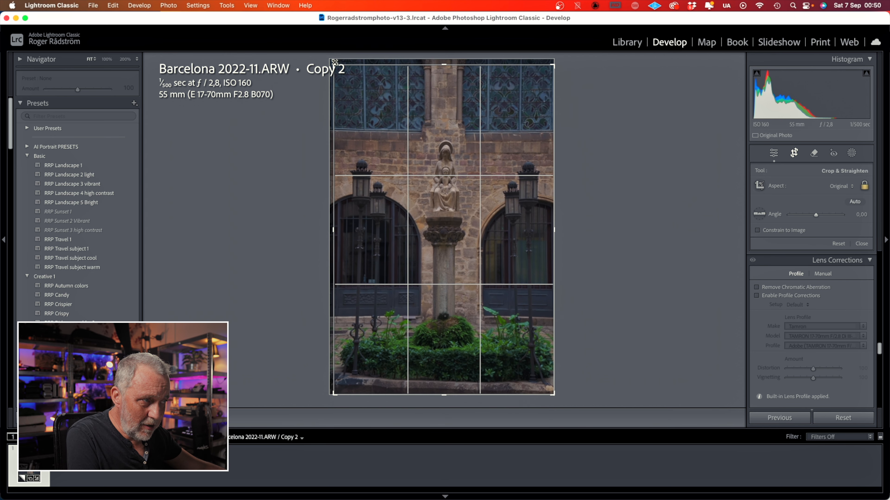
pyautogui.moveTo(600, 234); pyautogui.dragTo(600, 233)
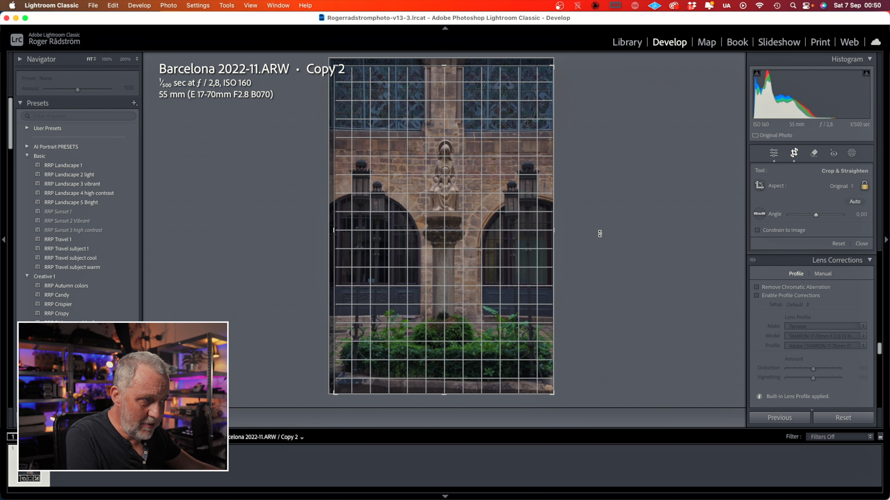
pyautogui.click(794, 153)
# Brighten the whole photo by setting Exposure to +0.35 and Shadows to +77 in the basic adjustments.
pyautogui.scroll(15, 777, 252)
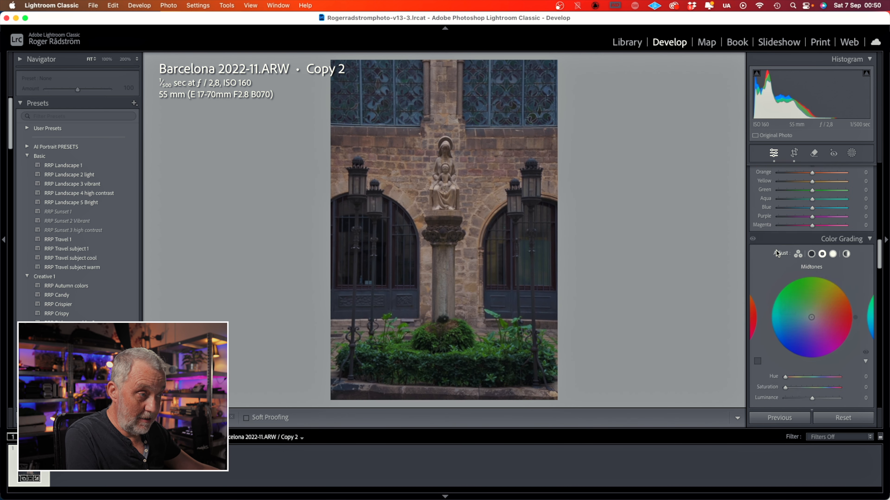
pyautogui.scroll(10, 777, 253)
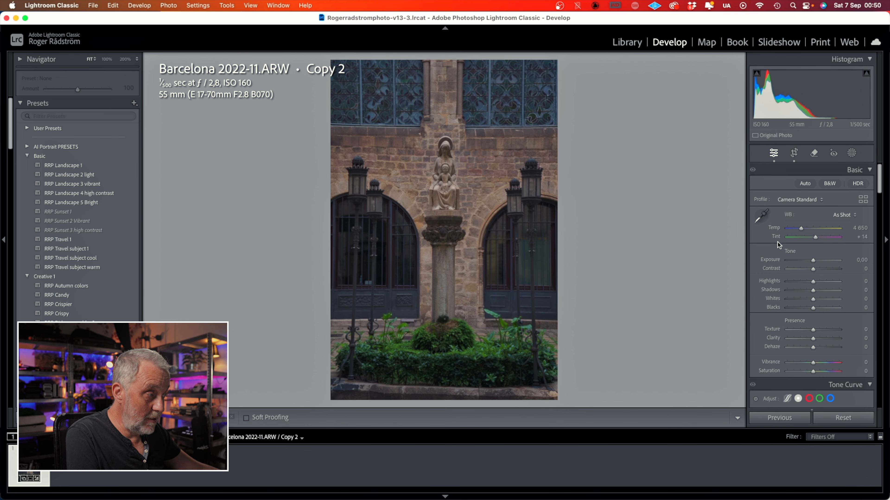
pyautogui.moveTo(813, 262); pyautogui.dragTo(816, 262)
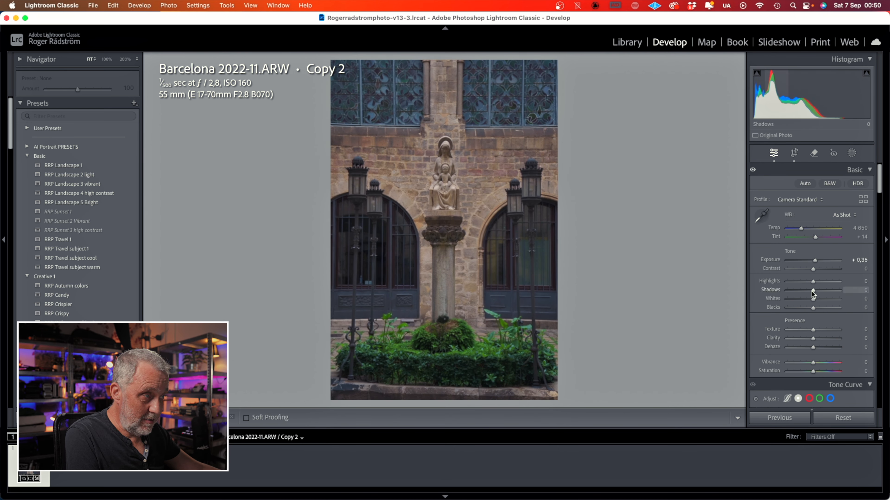
pyautogui.moveTo(813, 291); pyautogui.dragTo(839, 293)
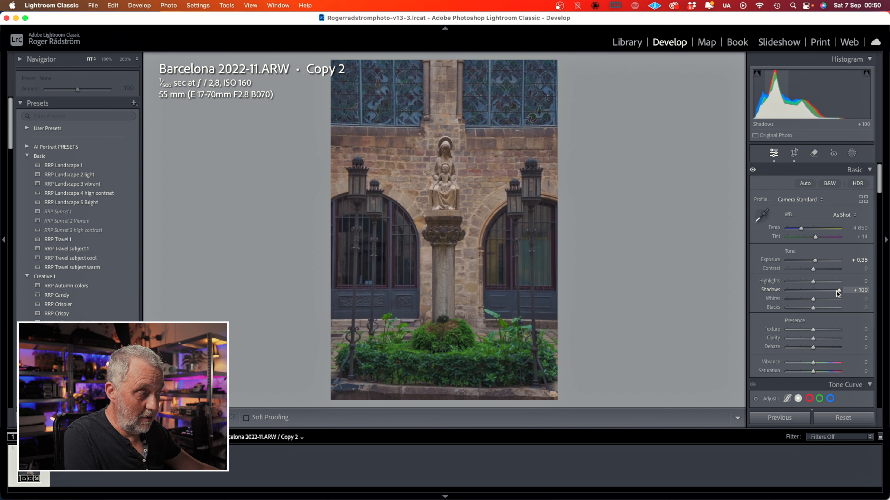
pyautogui.moveTo(840, 291); pyautogui.dragTo(835, 294)
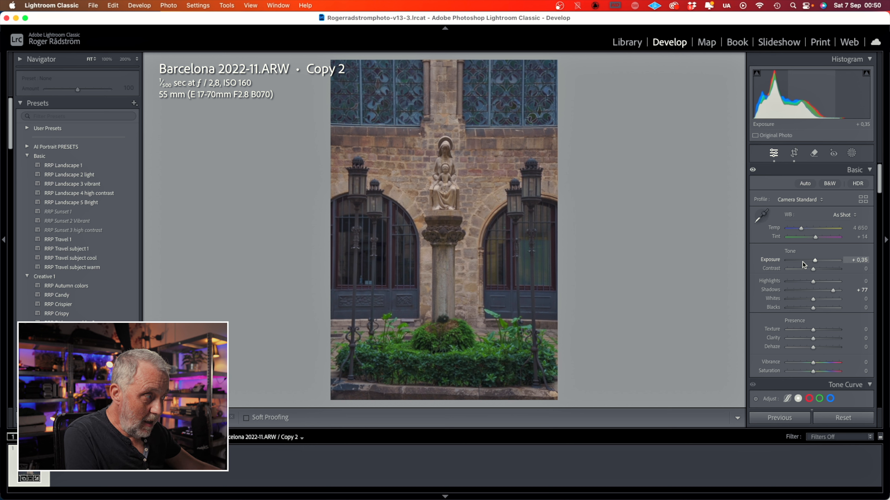
# Warm the white balance to a Temp of 5176 and change the profile to Adobe Landscape.
pyautogui.moveTo(801, 229); pyautogui.dragTo(803, 229)
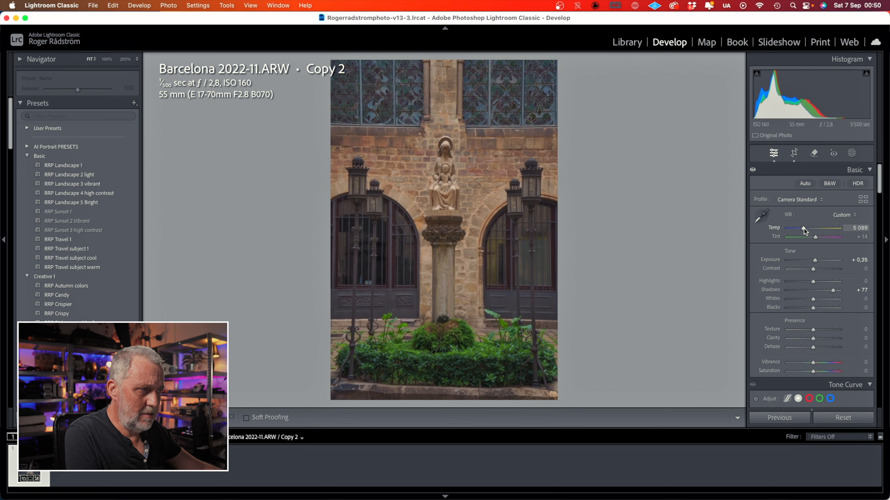
pyautogui.moveTo(803, 229); pyautogui.dragTo(805, 229)
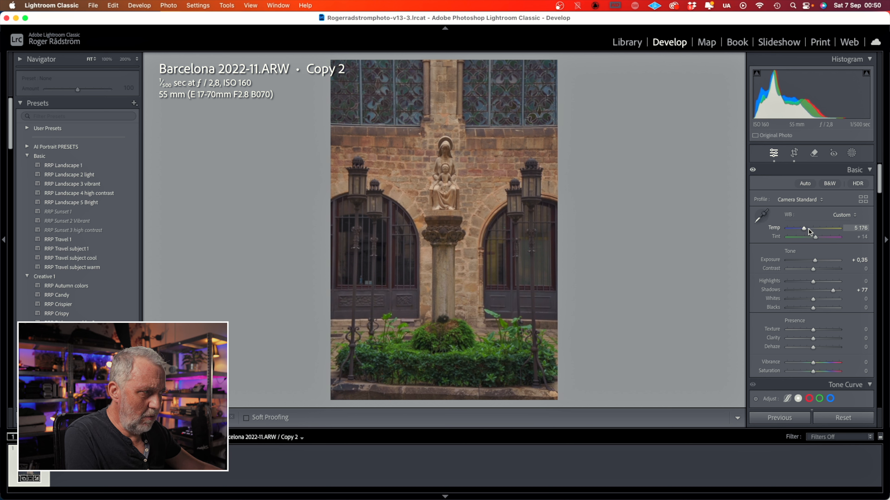
pyautogui.click(807, 201)
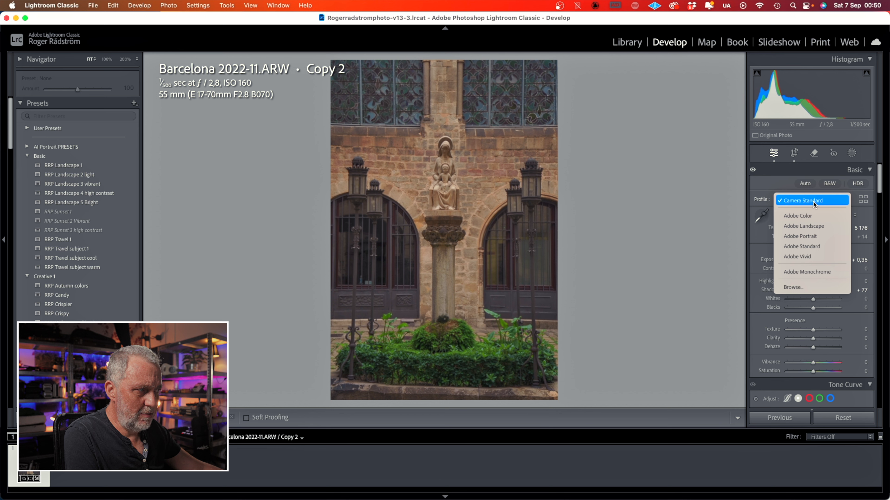
pyautogui.click(806, 230)
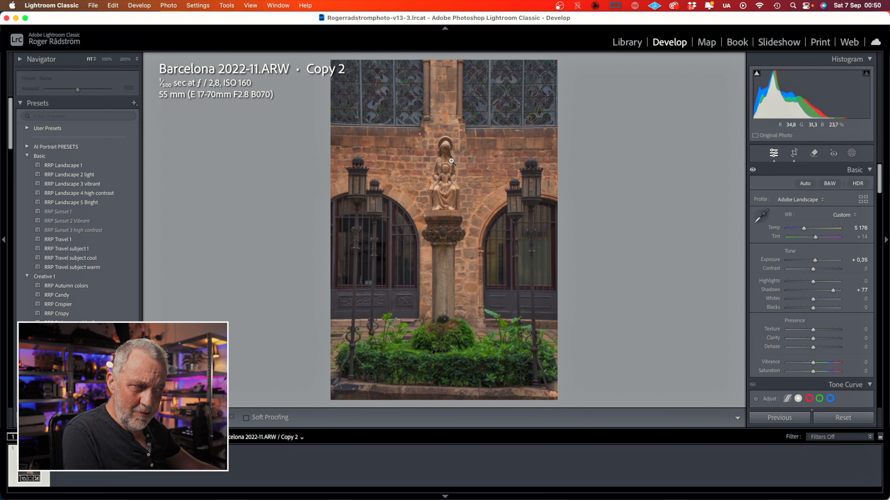
# Mask the statue and its column with Select Subject, and set the mask's Exposure to 0.05, Shadows to 76 and Whites to 23.
pyautogui.click(851, 155)
pyautogui.click(773, 192)
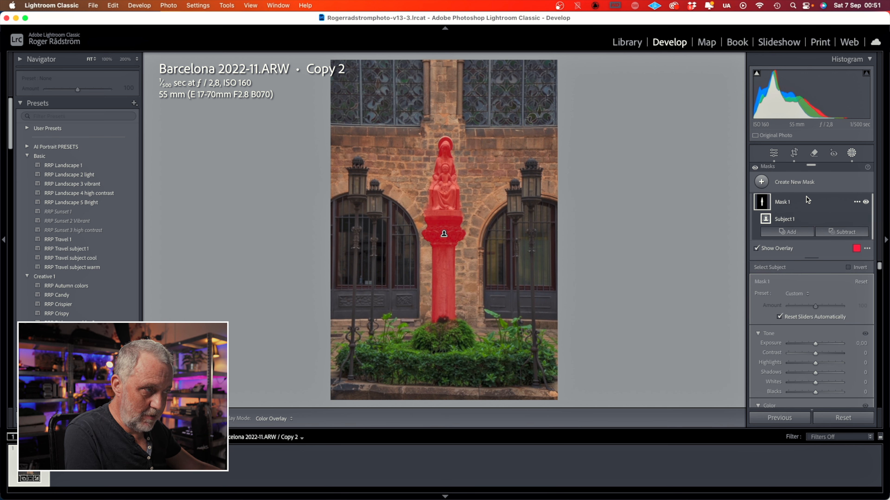
pyautogui.scroll(-3, 803, 308)
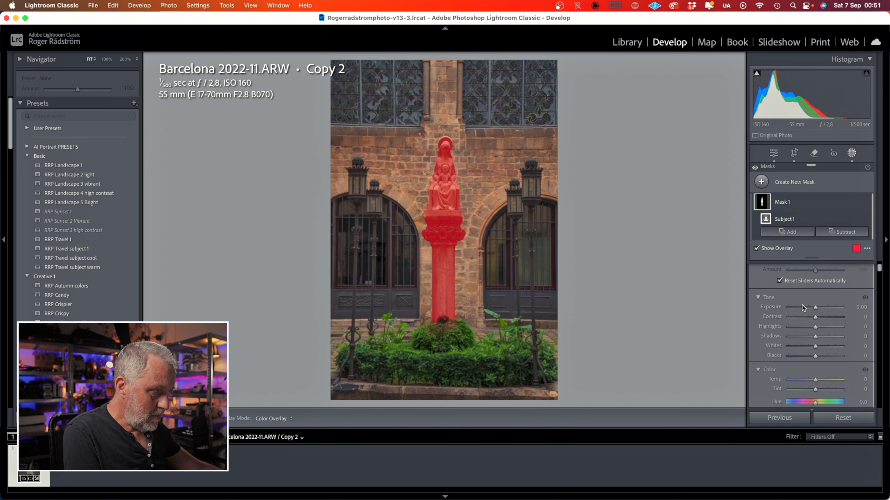
pyautogui.click(818, 308)
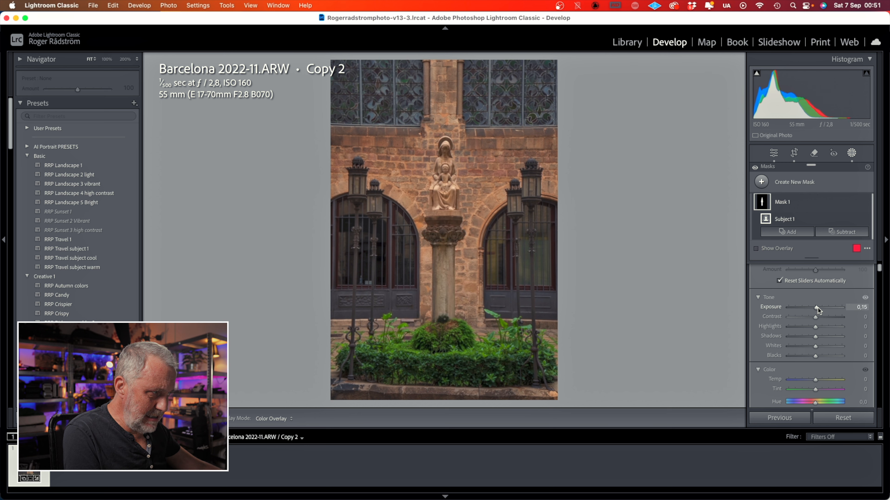
pyautogui.scroll(-2, 818, 309)
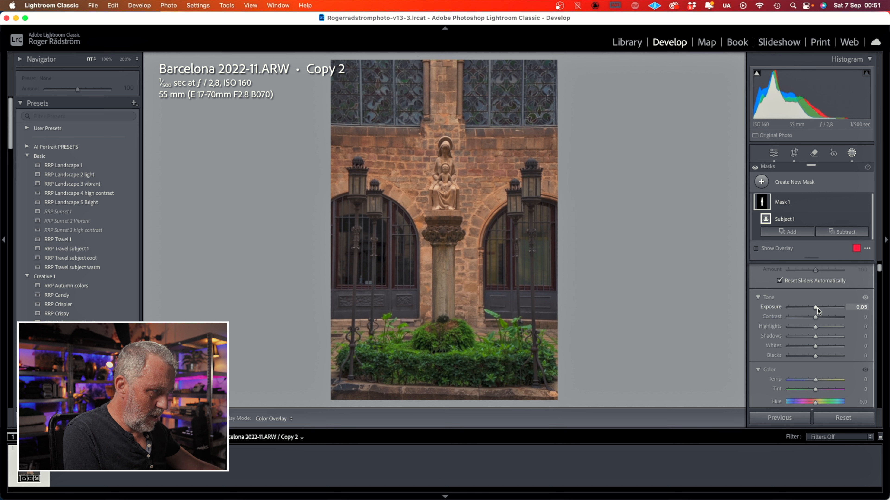
pyautogui.scroll(2, 836, 337)
pyautogui.moveTo(815, 346); pyautogui.dragTo(821, 347)
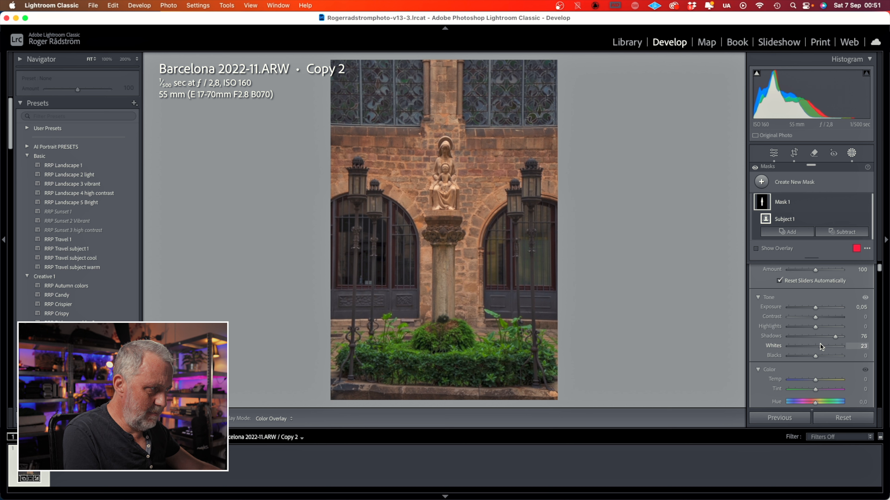
# Set the Texture effect of the subject mask to 29.
pyautogui.scroll(-3, 823, 338)
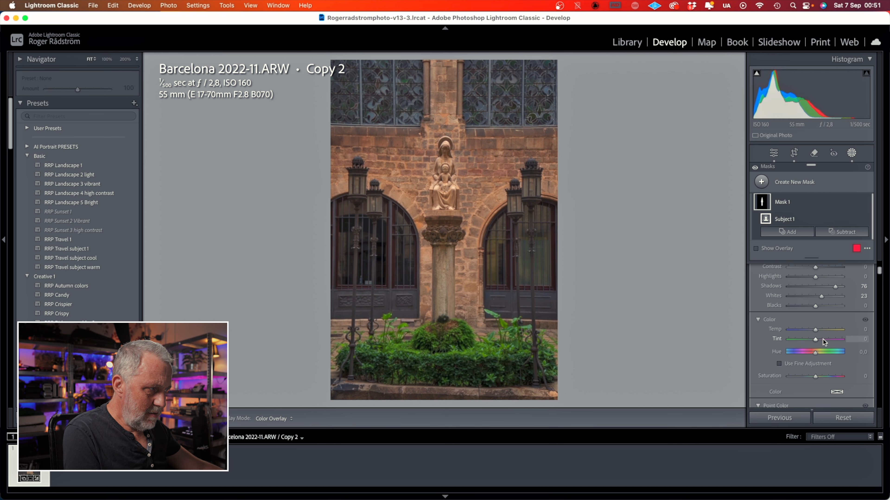
pyautogui.scroll(-6, 818, 333)
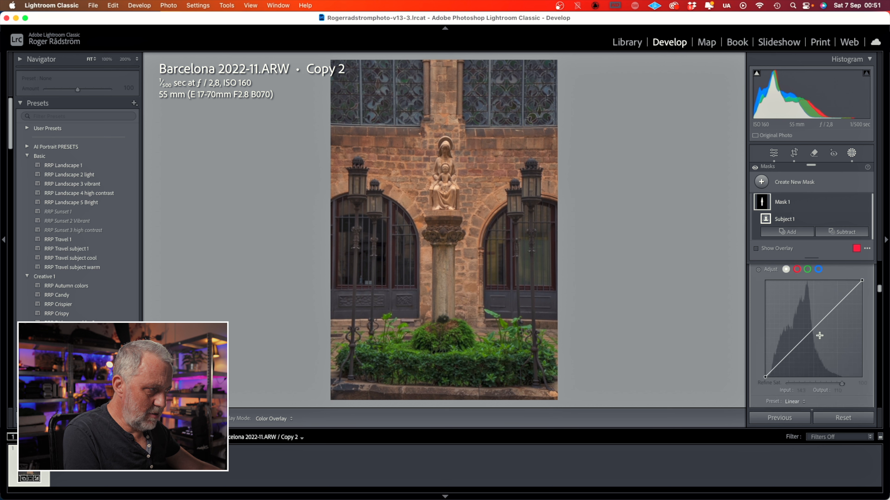
pyautogui.moveTo(816, 344); pyautogui.dragTo(817, 349)
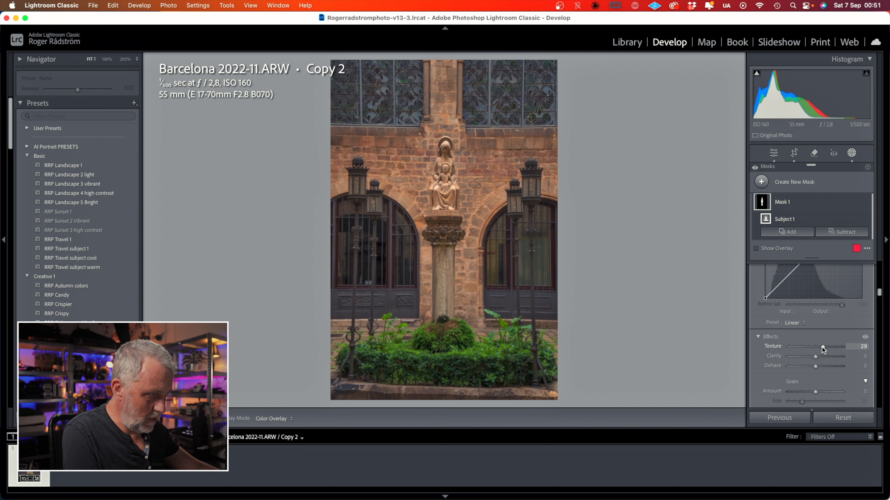
# Create a new brush mask with size 6, feather 90 and flow 100, and paint it over the face of the statue's larger figure.
pyautogui.scroll(3, 822, 348)
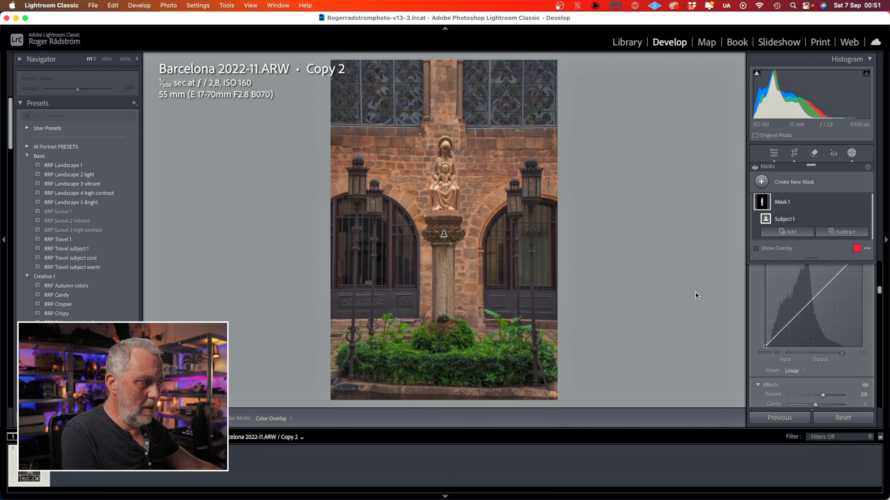
pyautogui.click(447, 157)
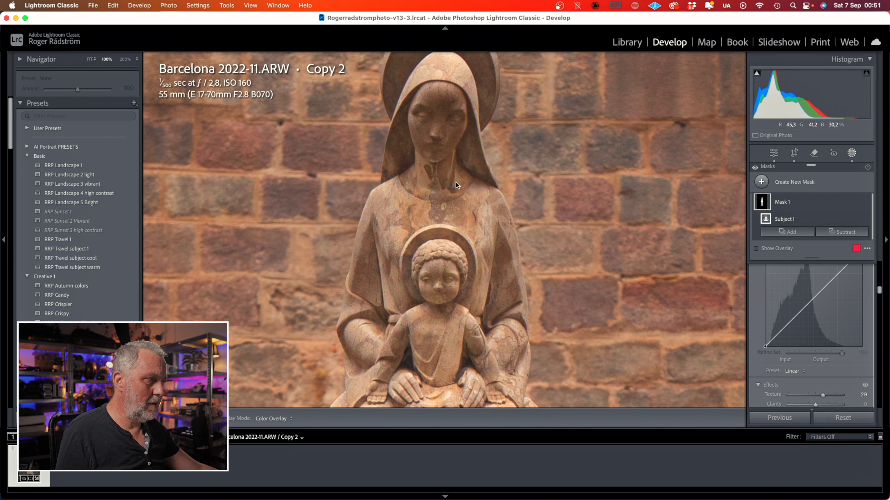
pyautogui.click(811, 181)
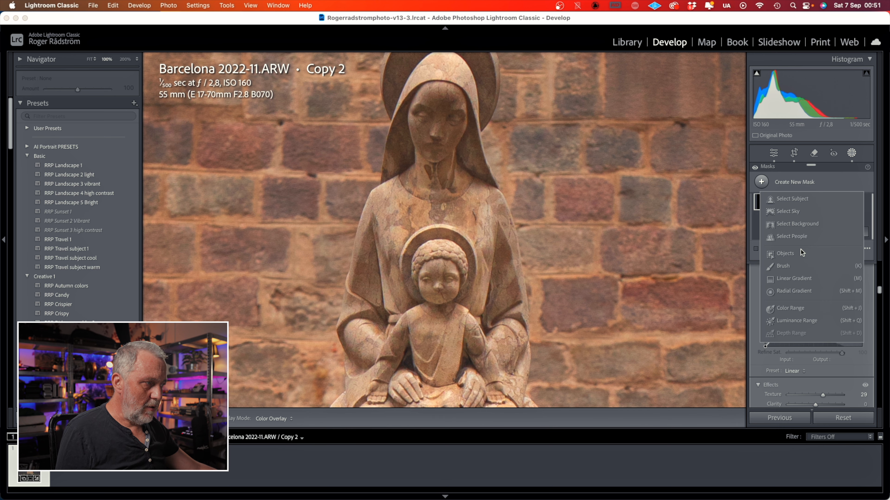
pyautogui.click(798, 266)
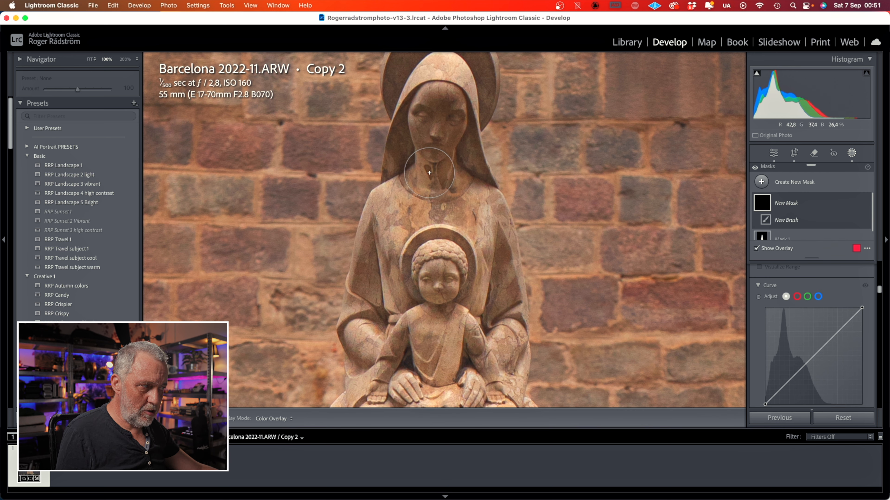
pyautogui.scroll(10, 807, 274)
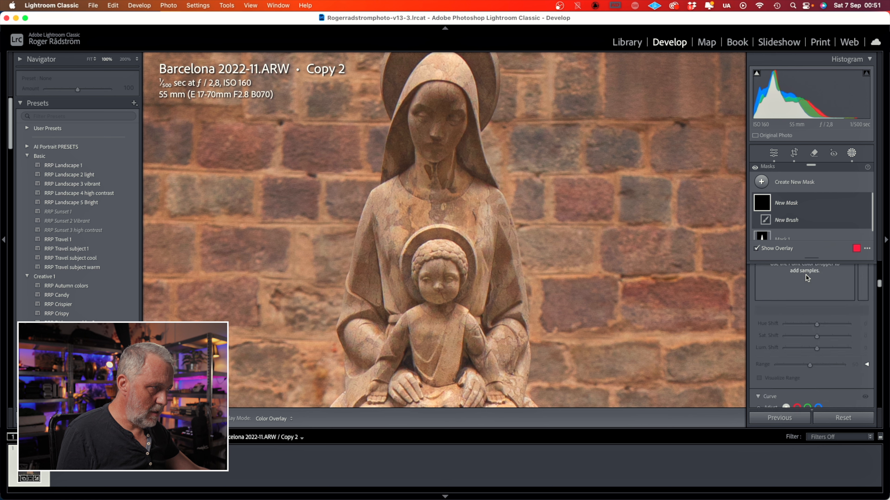
pyautogui.moveTo(791, 300); pyautogui.dragTo(844, 308)
pyautogui.press('[')
pyautogui.press('[')
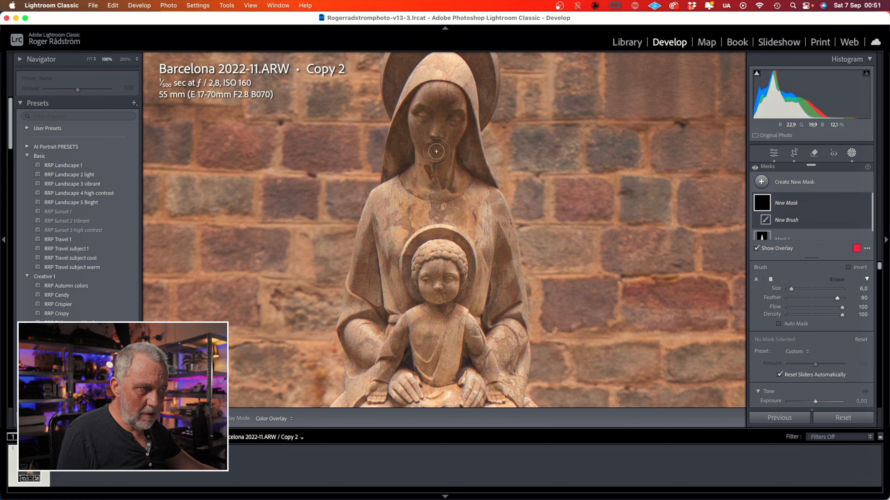
pyautogui.moveTo(438, 154)
pyautogui.mouseDown()
pyautogui.moveTo(423, 141)
pyautogui.moveTo(417, 114)
pyautogui.moveTo(438, 103)
pyautogui.moveTo(455, 109)
pyautogui.moveTo(455, 140)
pyautogui.moveTo(434, 122)
pyautogui.mouseUp()
# Hide the mask overlay and set the face mask's Exposure to 0.90 and Contrast to 19.
pyautogui.scroll(-1, 816, 361)
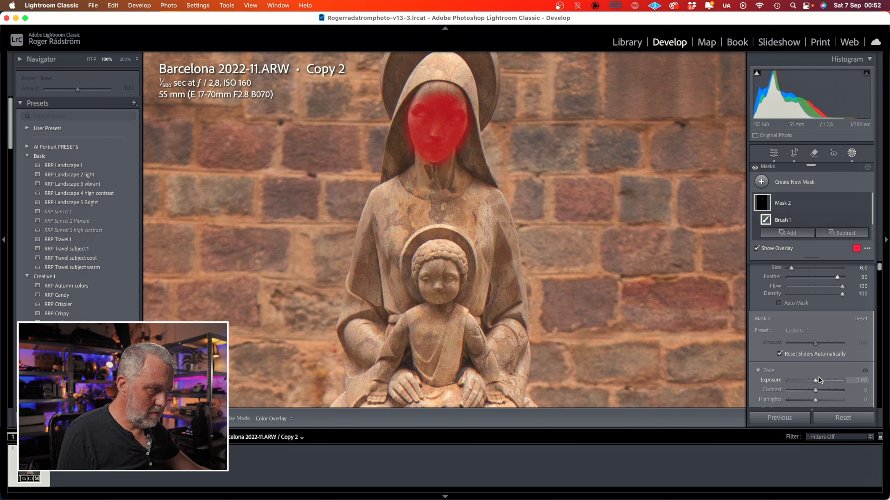
pyautogui.scroll(-1, 819, 378)
pyautogui.press('o')
pyautogui.moveTo(816, 363); pyautogui.dragTo(820, 363)
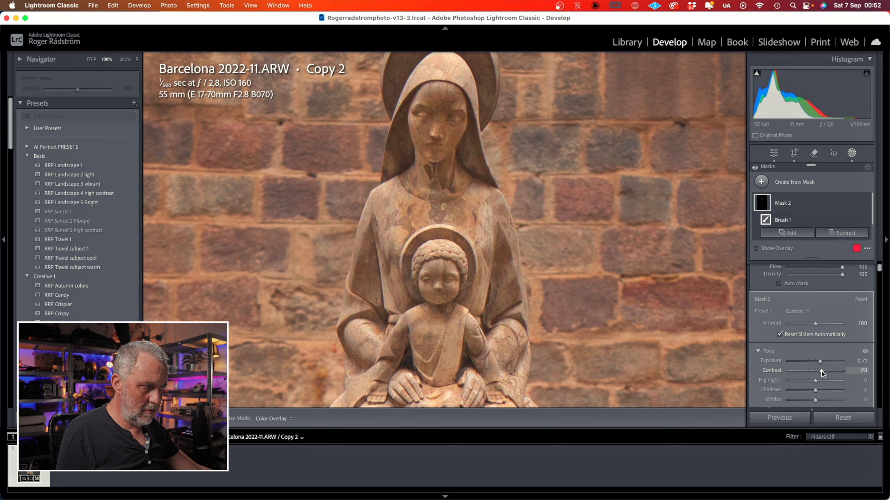
pyautogui.moveTo(820, 363); pyautogui.dragTo(822, 362)
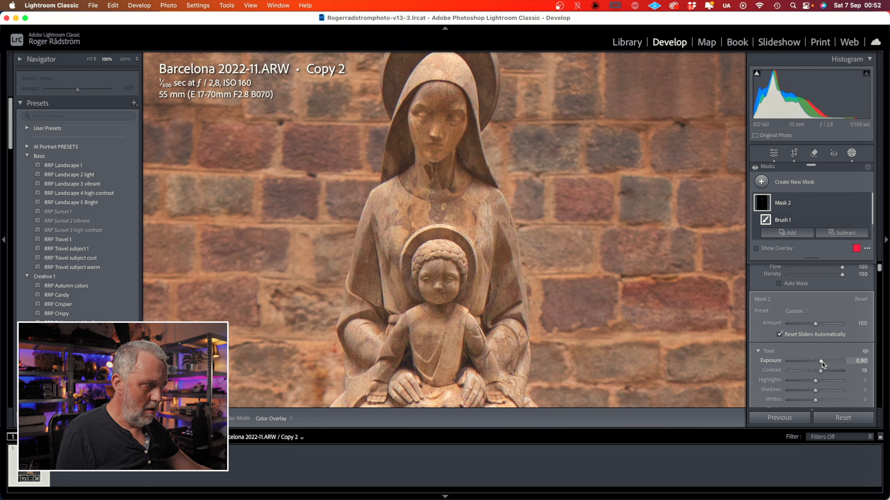
# Compare the statue's face with and without its brush mask, and reduce the mask's Exposure to 0.73.
pyautogui.click(866, 204)
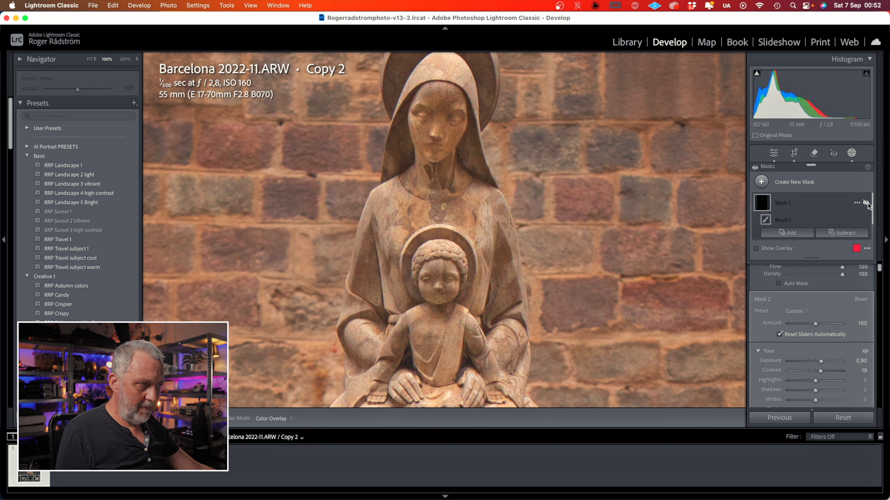
pyautogui.click(866, 205)
pyautogui.click(867, 205)
pyautogui.click(867, 205)
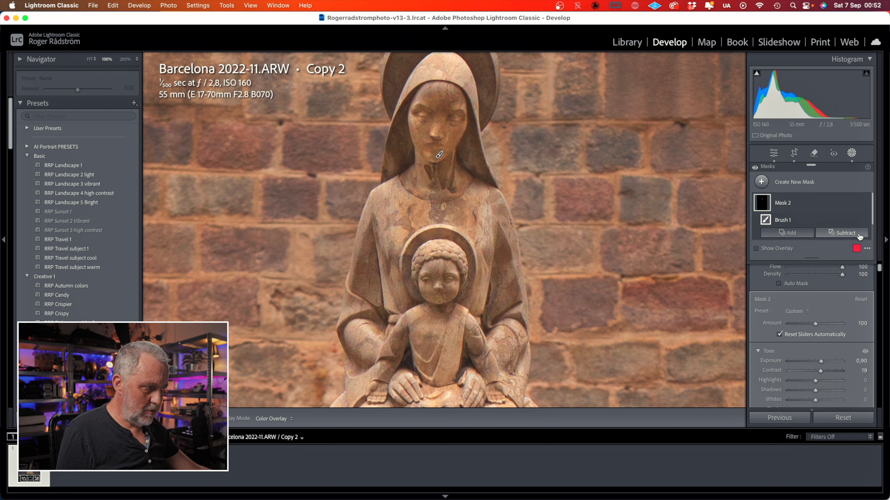
pyautogui.moveTo(822, 361); pyautogui.dragTo(821, 361)
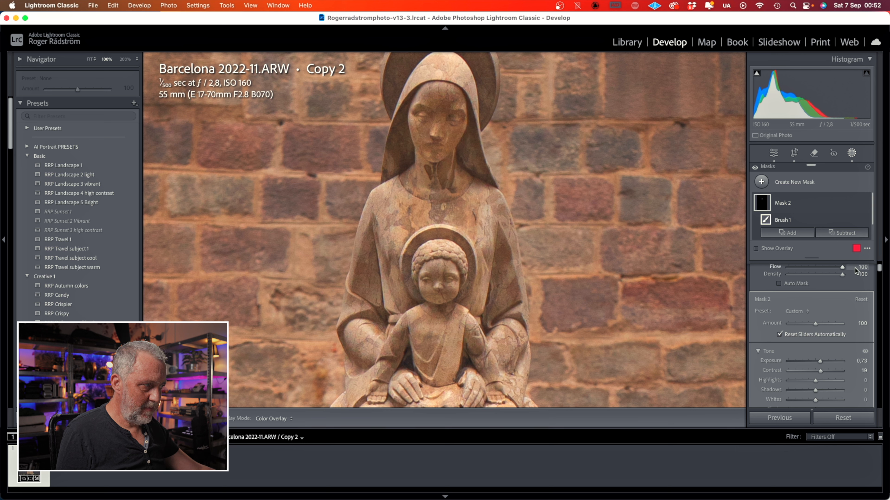
pyautogui.click(865, 204)
pyautogui.click(865, 204)
pyautogui.click(553, 194)
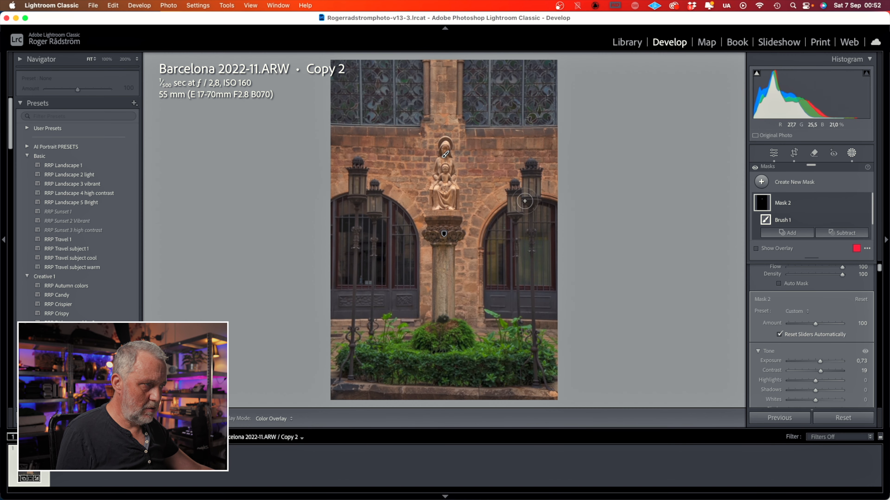
# Reopen the masks and fine-tune the face mask's Exposure to 0.70 with the whole photo in view.
pyautogui.click(852, 155)
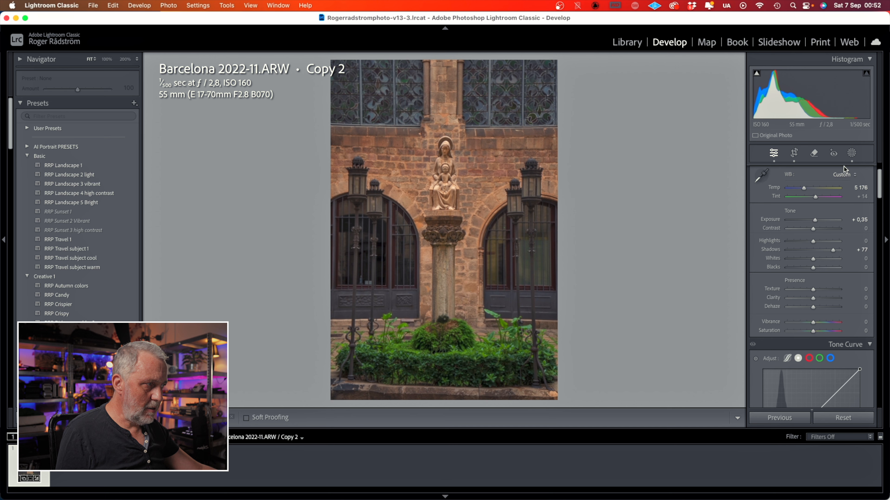
pyautogui.click(852, 153)
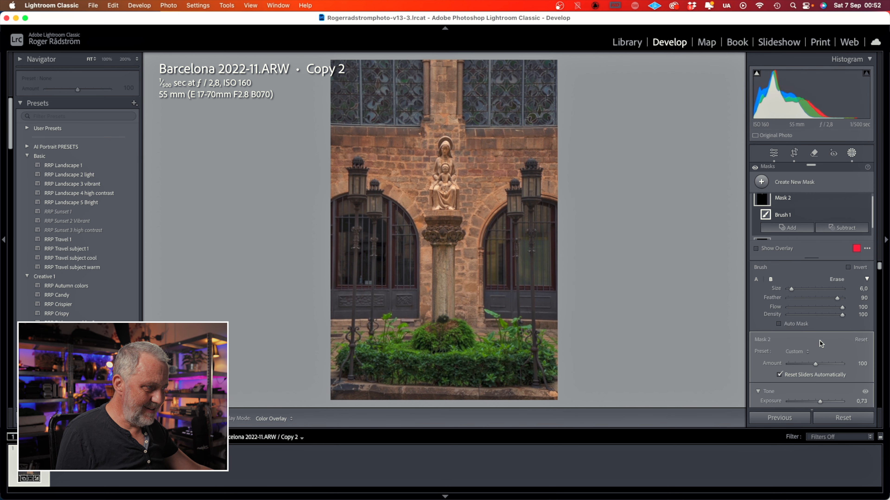
pyautogui.scroll(-3, 823, 339)
pyautogui.click(821, 365)
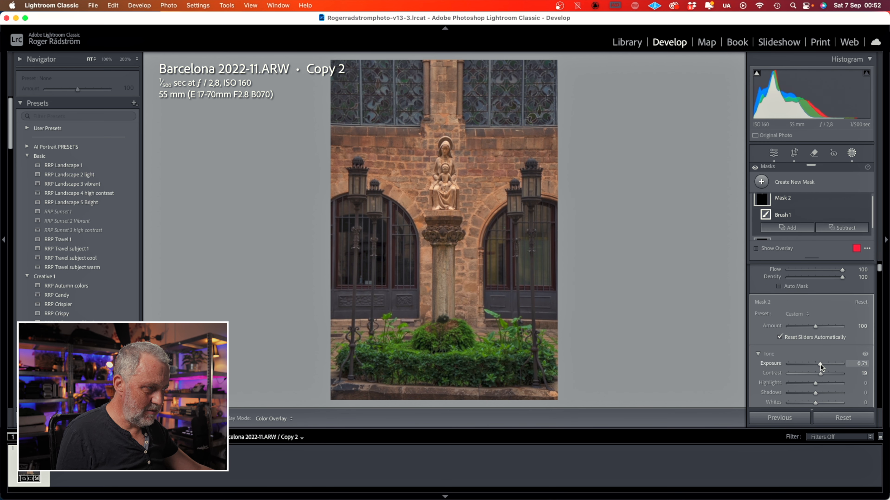
pyautogui.moveTo(820, 365); pyautogui.dragTo(820, 366)
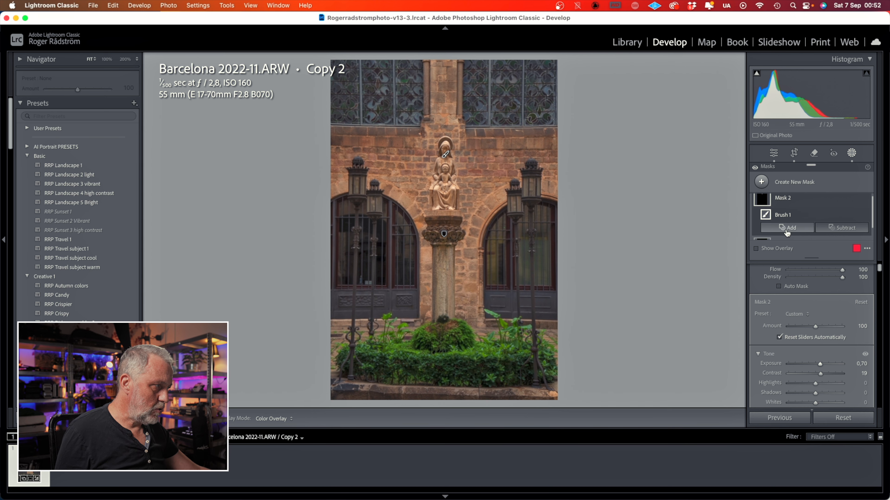
# Create a new brush mask with Auto Mask on, size 8 and feather 0, and paint along the inner edges of both arched openings.
pyautogui.click(803, 188)
pyautogui.click(804, 266)
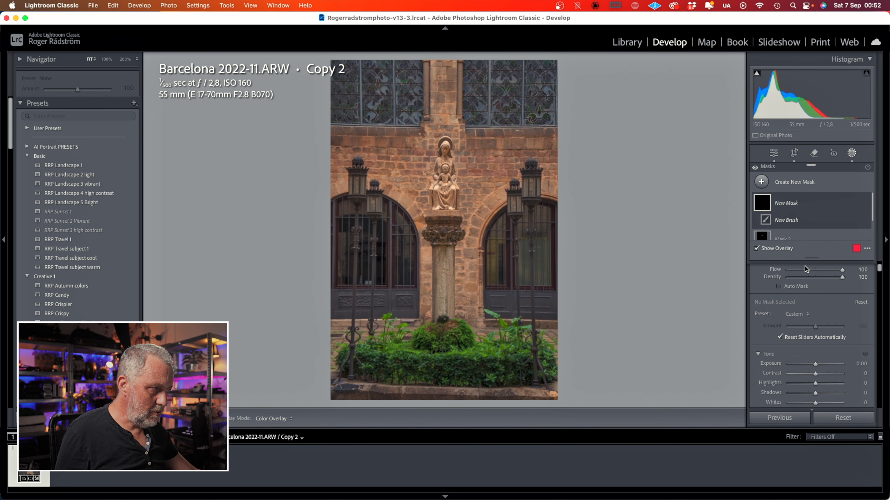
pyautogui.click(780, 324)
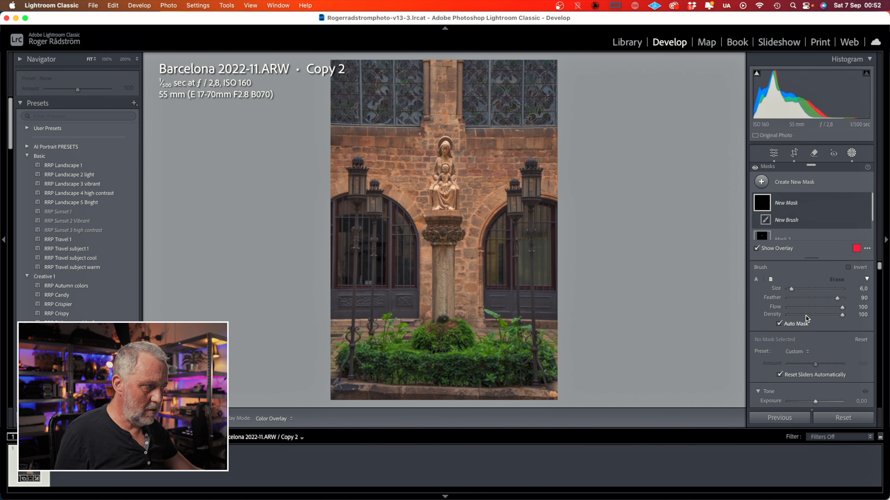
pyautogui.scroll(2, 333, 211)
pyautogui.moveTo(334, 211)
pyautogui.mouseDown()
pyautogui.moveTo(368, 203)
pyautogui.moveTo(391, 213)
pyautogui.moveTo(405, 243)
pyautogui.moveTo(408, 307)
pyautogui.moveTo(408, 249)
pyautogui.moveTo(401, 304)
pyautogui.moveTo(338, 306)
pyautogui.moveTo(354, 308)
pyautogui.mouseUp()
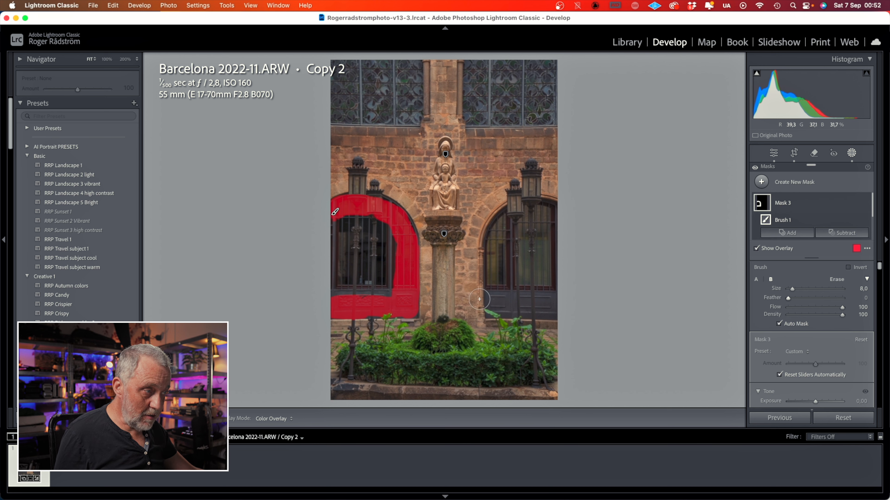
pyautogui.moveTo(497, 252)
pyautogui.mouseDown()
pyautogui.moveTo(497, 244)
pyautogui.moveTo(494, 310)
pyautogui.moveTo(552, 311)
pyautogui.moveTo(553, 223)
pyautogui.moveTo(521, 206)
pyautogui.moveTo(494, 239)
pyautogui.moveTo(514, 214)
pyautogui.moveTo(554, 216)
pyautogui.moveTo(533, 211)
pyautogui.mouseUp()
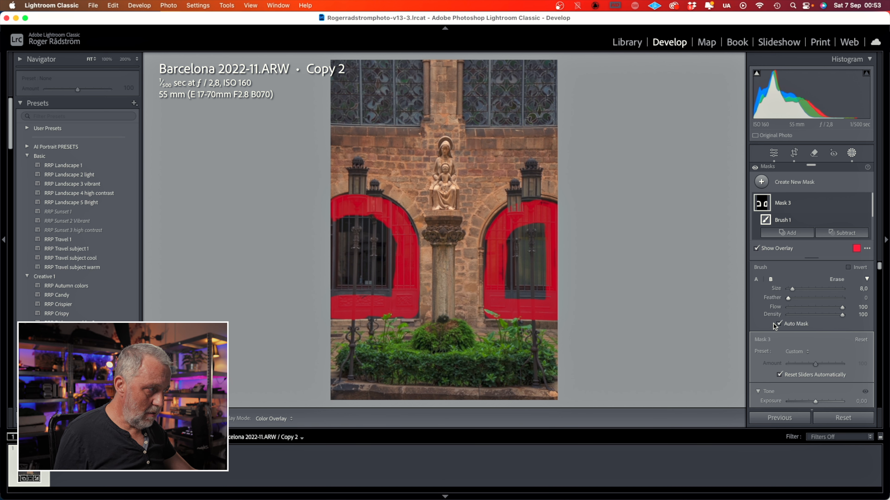
# Turn Auto Mask off and fill the remaining interiors of both arched openings with the brush at size 10, touching up the right arch.
pyautogui.scroll(3, 407, 278)
pyautogui.moveTo(391, 284)
pyautogui.mouseDown()
pyautogui.moveTo(382, 248)
pyautogui.moveTo(337, 233)
pyautogui.moveTo(343, 286)
pyautogui.moveTo(370, 287)
pyautogui.moveTo(376, 223)
pyautogui.mouseUp()
pyautogui.moveTo(503, 263)
pyautogui.mouseDown()
pyautogui.moveTo(532, 240)
pyautogui.moveTo(515, 236)
pyautogui.moveTo(511, 265)
pyautogui.moveTo(524, 288)
pyautogui.moveTo(535, 232)
pyautogui.mouseUp()
pyautogui.scroll(-4, 513, 268)
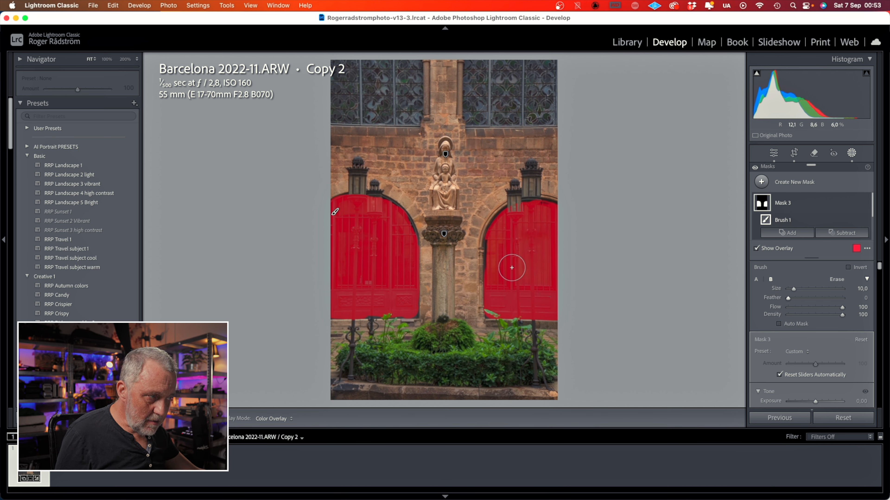
pyautogui.moveTo(492, 250); pyautogui.dragTo(490, 255)
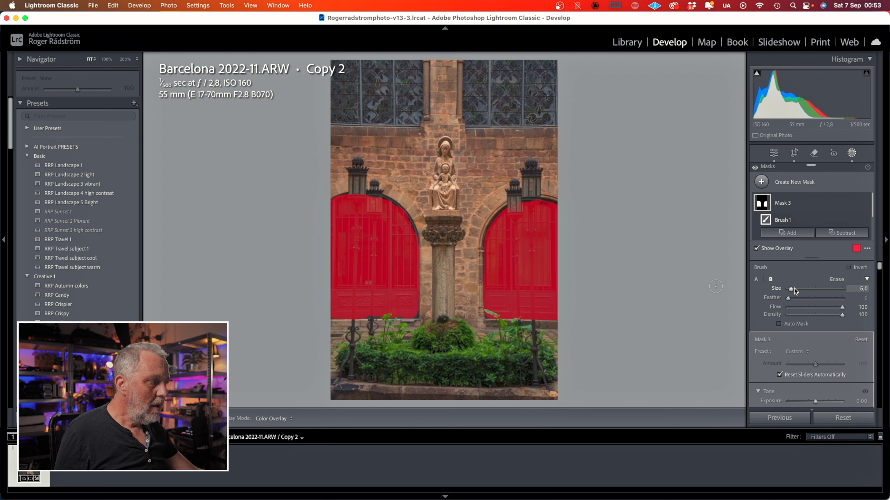
# Hide the mask overlay and set the Clarity of the arched openings' mask to 59.
pyautogui.scroll(-6, 795, 289)
pyautogui.scroll(-5, 803, 297)
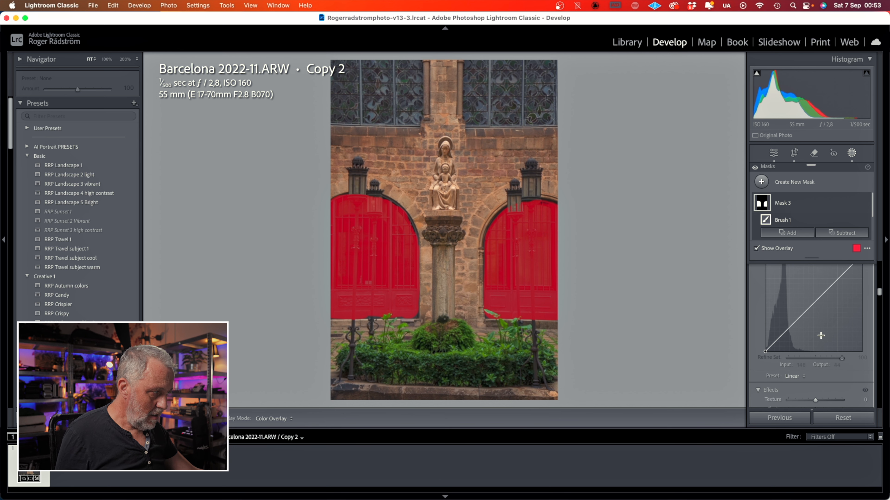
pyautogui.scroll(-3, 820, 336)
pyautogui.press('o')
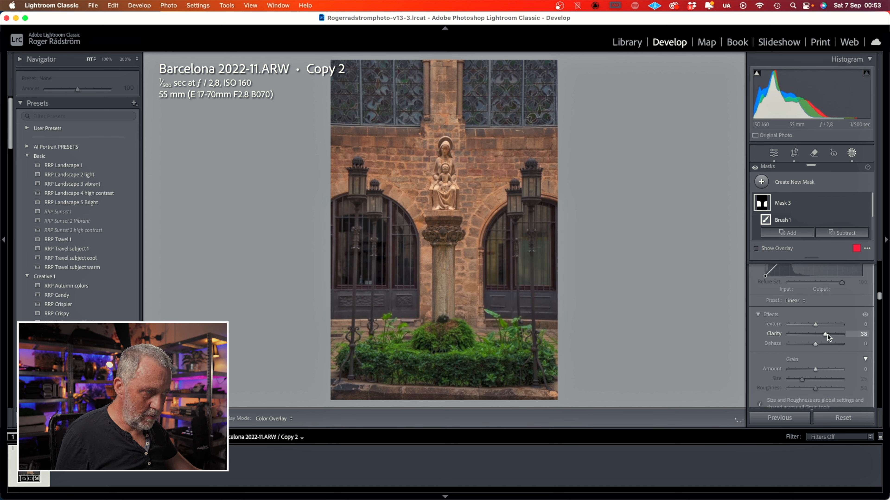
pyautogui.moveTo(836, 335); pyautogui.dragTo(831, 338)
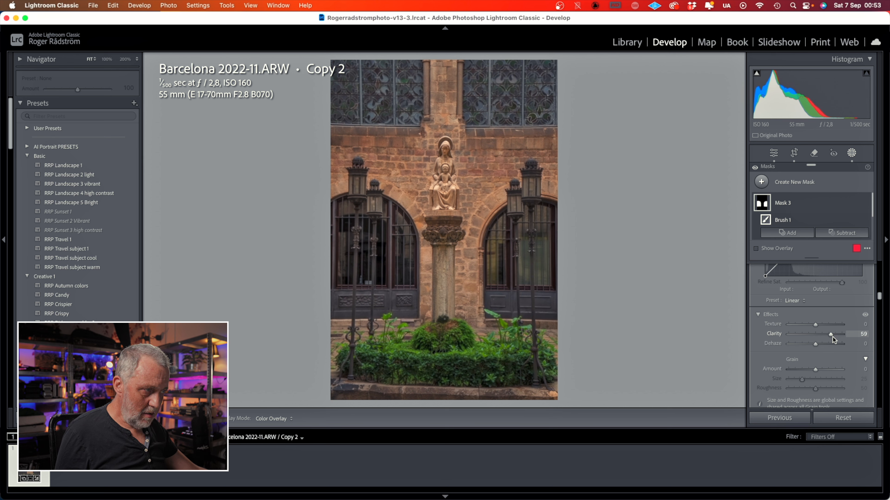
# Set the Blacks of the arched openings' mask to -8 and compare the photo with the mask off and on.
pyautogui.scroll(10, 831, 338)
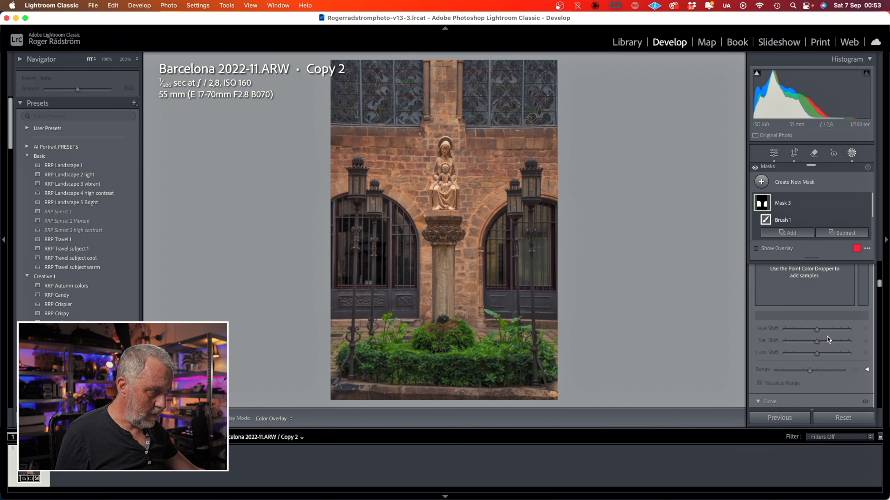
pyautogui.scroll(4, 827, 336)
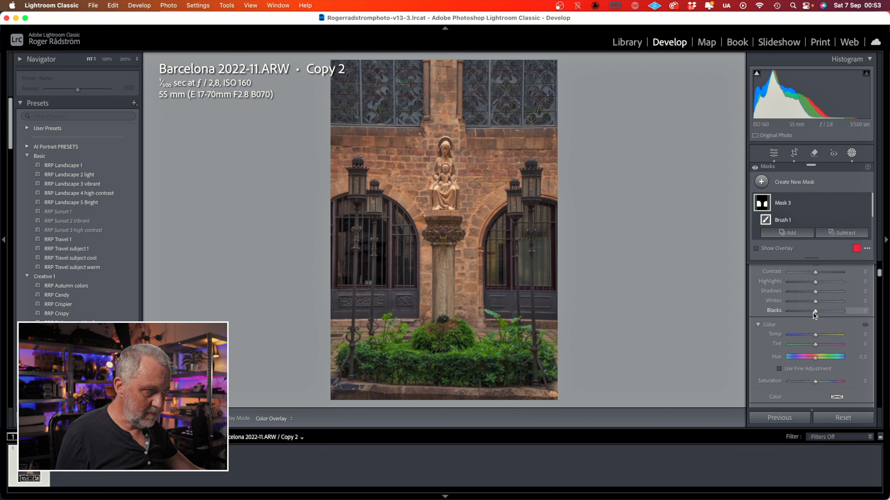
pyautogui.moveTo(815, 312); pyautogui.dragTo(813, 313)
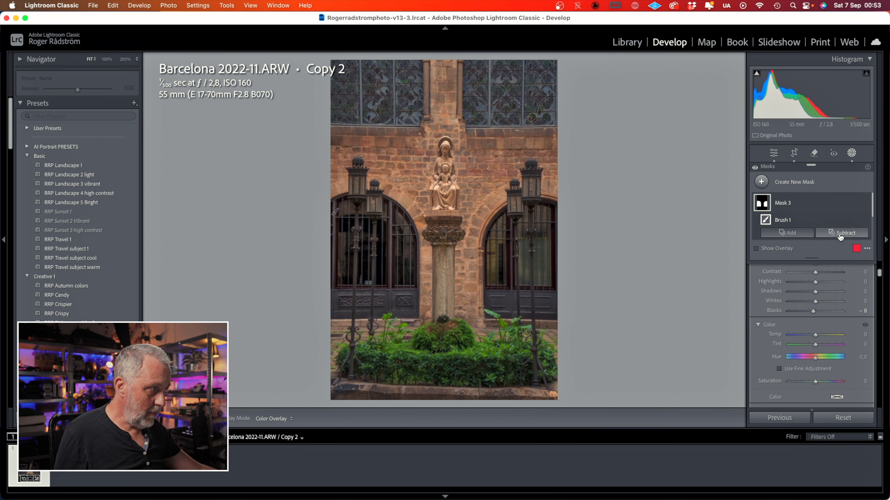
pyautogui.click(866, 204)
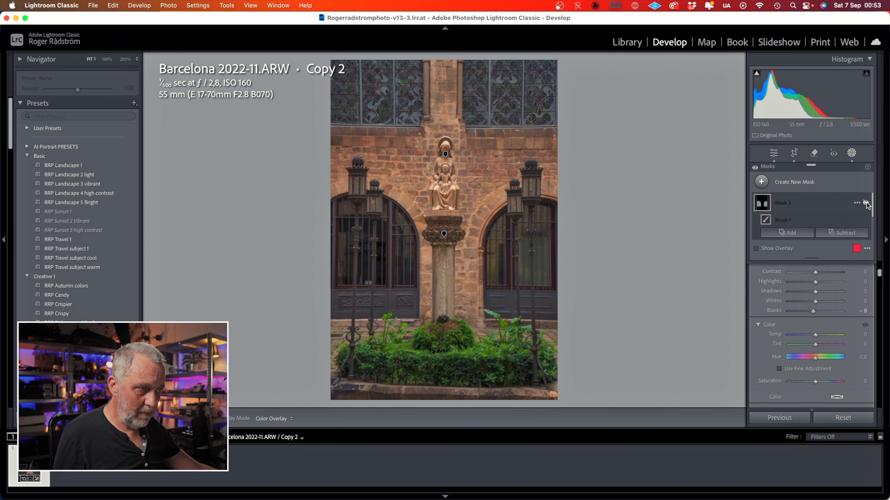
pyautogui.click(866, 204)
pyautogui.click(866, 204)
pyautogui.click(866, 203)
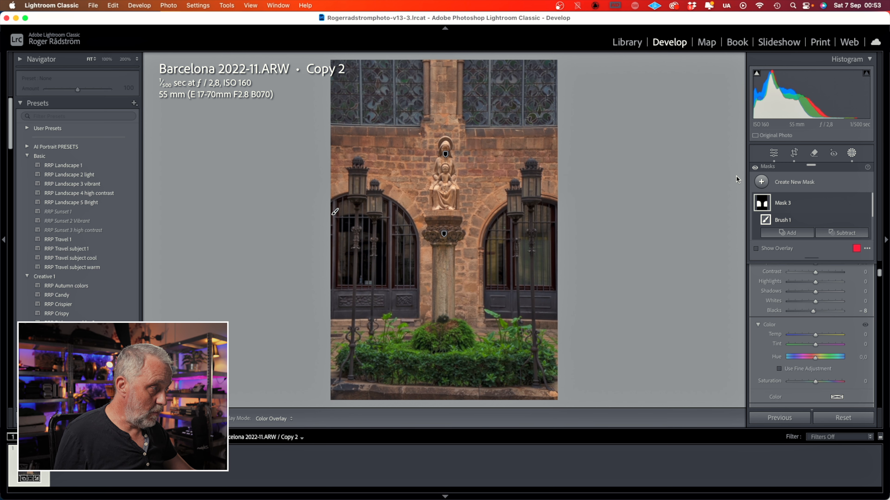
# Create a new brush mask with Auto Mask on and size 5, and paint along the bottom and inner edges of both upper windows.
pyautogui.click(795, 182)
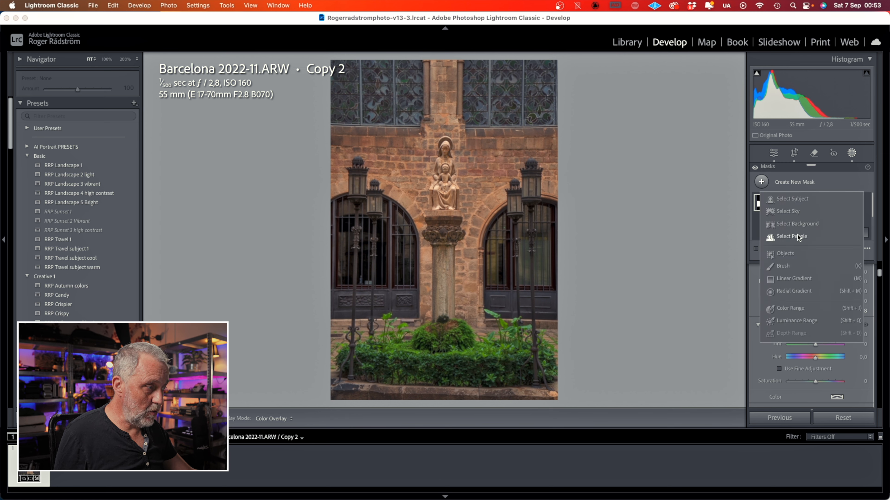
pyautogui.click(798, 264)
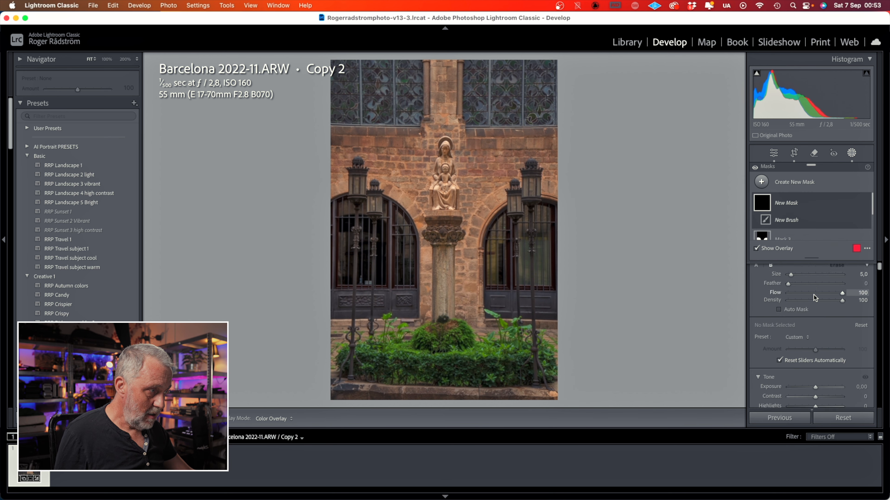
pyautogui.click(779, 323)
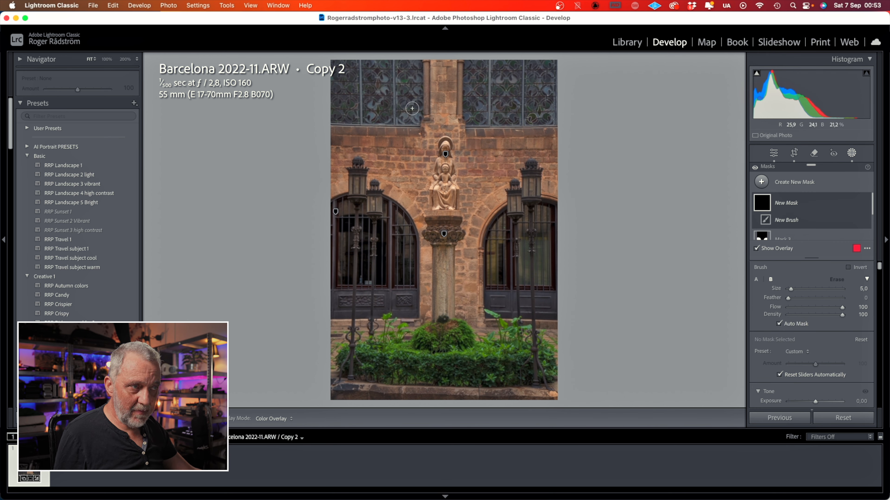
pyautogui.moveTo(336, 116); pyautogui.dragTo(340, 117)
pyautogui.moveTo(396, 118); pyautogui.dragTo(413, 119)
pyautogui.moveTo(416, 57); pyautogui.dragTo(468, 98)
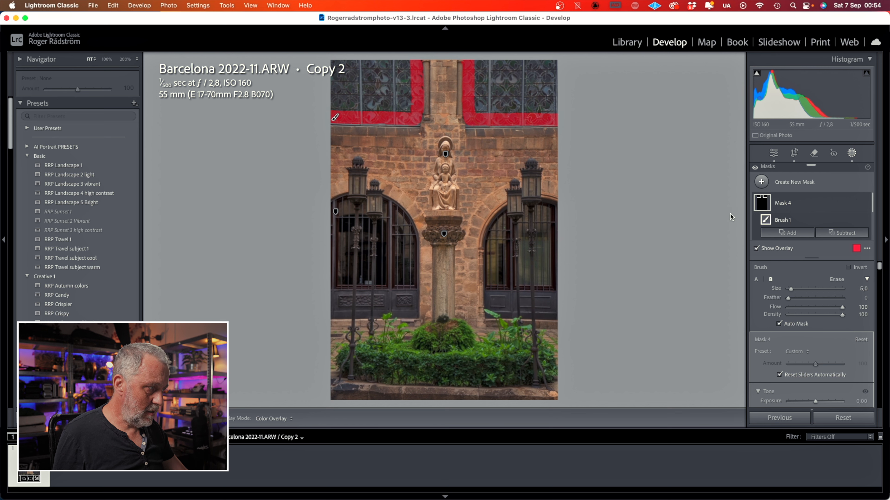
# Turn Auto Mask off and fill the remaining interiors of both upper windows with the brush at size 14.
pyautogui.click(779, 324)
pyautogui.scroll(4, 342, 105)
pyautogui.moveTo(341, 108)
pyautogui.mouseDown()
pyautogui.moveTo(339, 88)
pyautogui.moveTo(339, 98)
pyautogui.moveTo(398, 98)
pyautogui.moveTo(399, 70)
pyautogui.moveTo(401, 98)
pyautogui.moveTo(365, 73)
pyautogui.mouseUp()
pyautogui.moveTo(487, 70)
pyautogui.mouseDown()
pyautogui.moveTo(486, 103)
pyautogui.moveTo(540, 105)
pyautogui.moveTo(543, 77)
pyautogui.moveTo(512, 74)
pyautogui.moveTo(524, 76)
pyautogui.mouseUp()
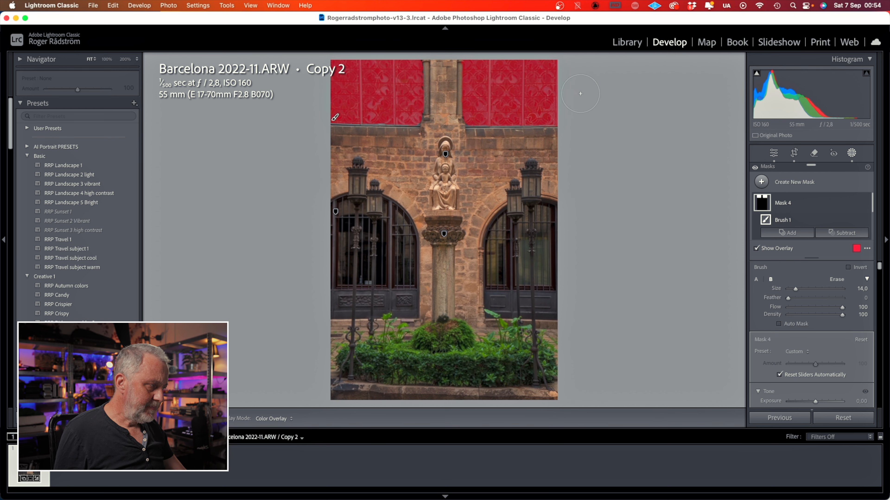
# Hide the mask overlay and set the Clarity of the upper windows' mask to 29.
pyautogui.scroll(-5, 798, 311)
pyautogui.scroll(-8, 799, 311)
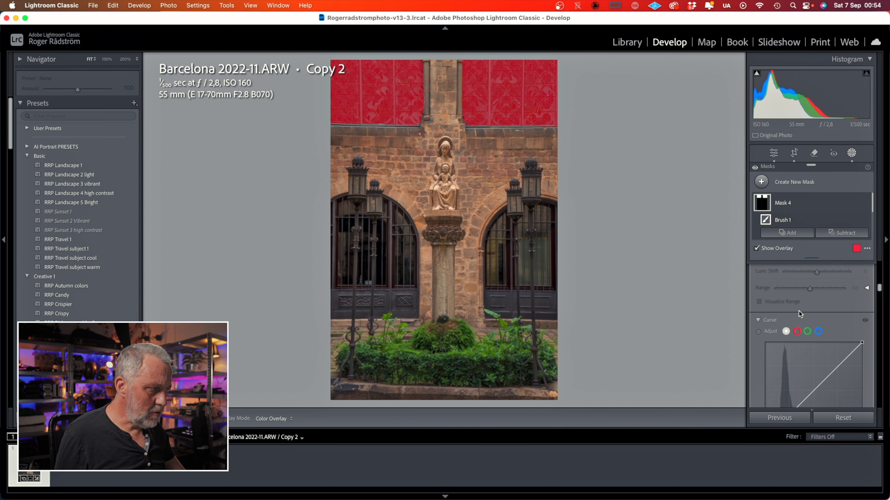
pyautogui.moveTo(816, 315); pyautogui.dragTo(819, 316)
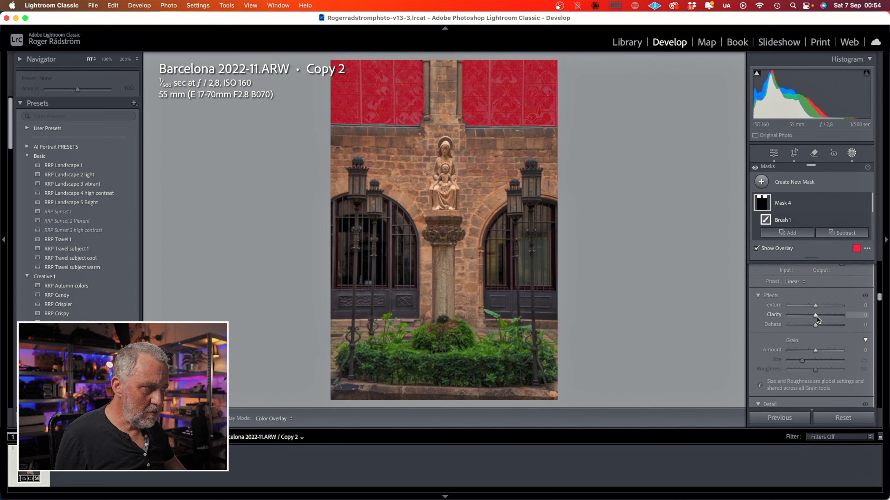
pyautogui.press('o')
pyautogui.moveTo(837, 318); pyautogui.dragTo(824, 318)
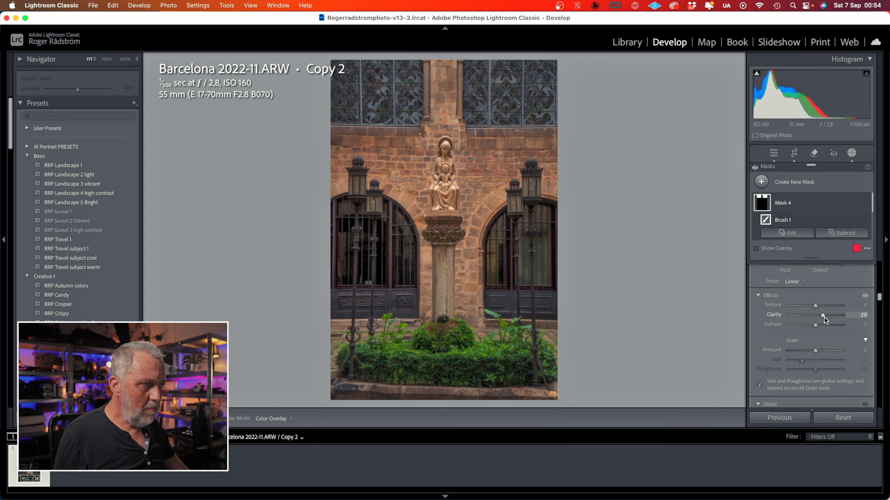
# Shape the upper windows' tone curve by raising a highlight point to input 186, output 203, and moving the black point slightly inward.
pyautogui.scroll(5, 816, 298)
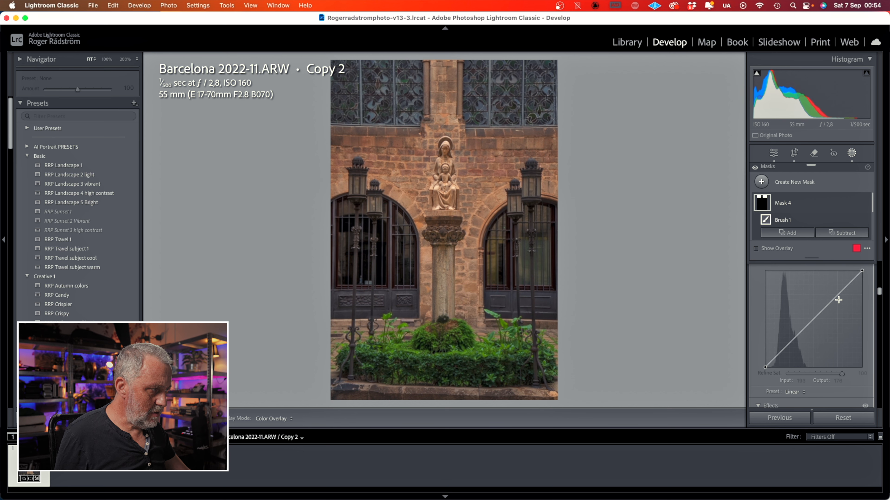
pyautogui.moveTo(838, 297); pyautogui.dragTo(836, 289)
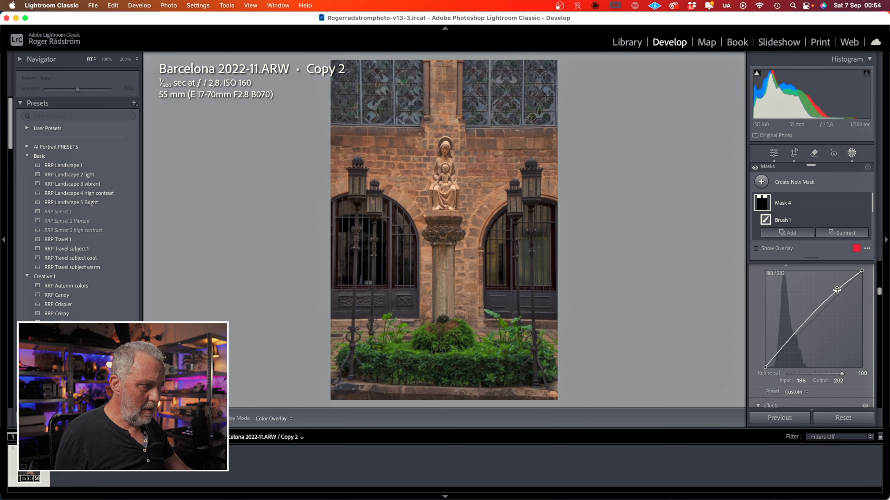
pyautogui.moveTo(766, 368); pyautogui.dragTo(774, 369)
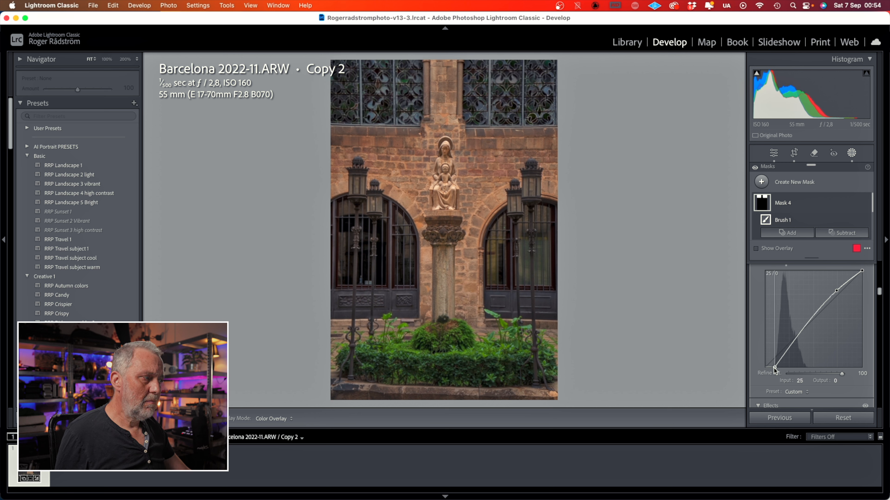
pyautogui.moveTo(774, 369); pyautogui.dragTo(772, 369)
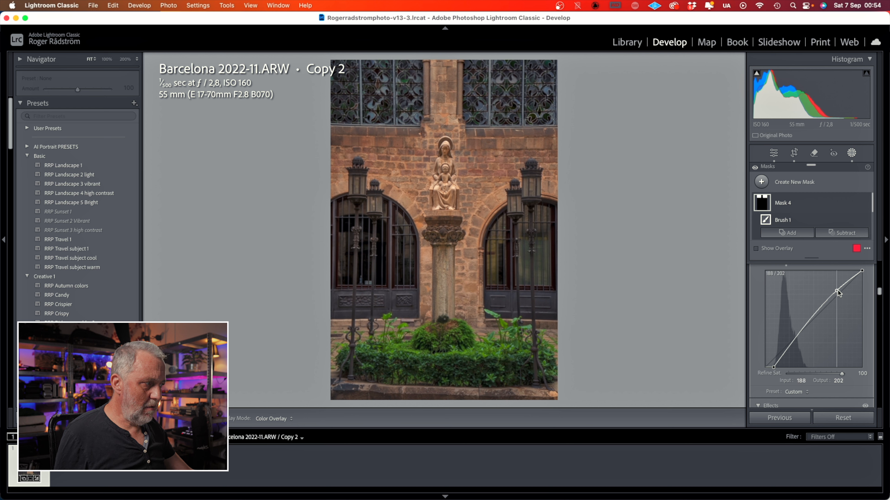
pyautogui.moveTo(838, 291); pyautogui.dragTo(835, 289)
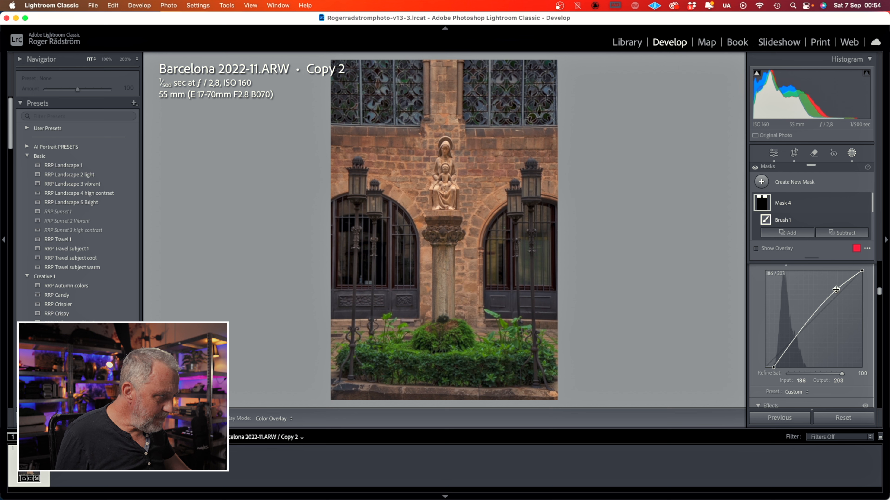
# Set the Temp of the upper windows' mask to -8 and compare the photo with the mask off and on.
pyautogui.scroll(5, 823, 303)
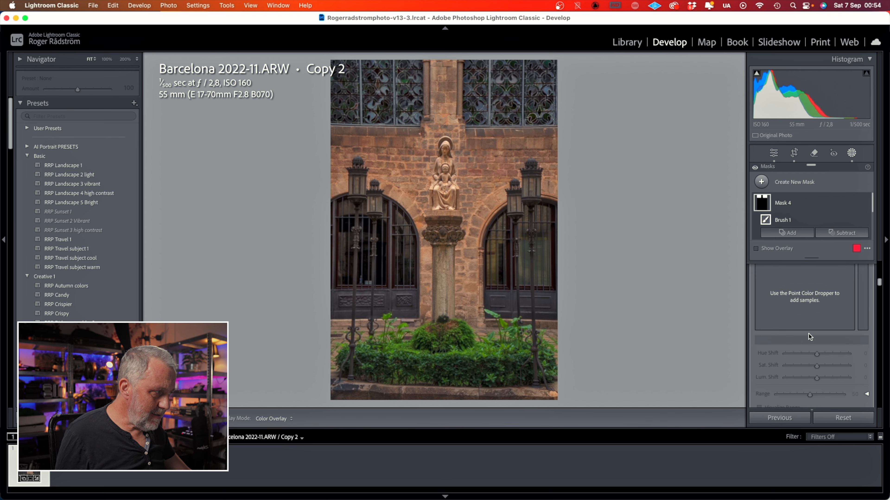
pyautogui.scroll(3, 809, 334)
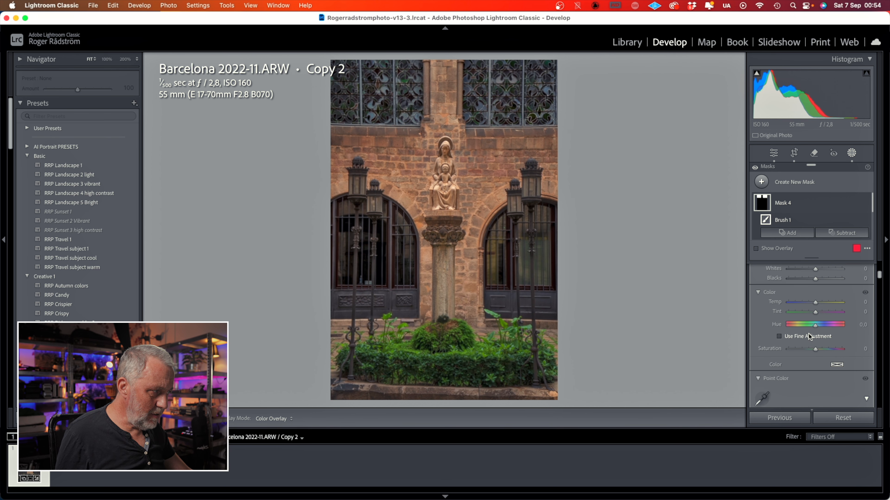
pyautogui.moveTo(815, 303); pyautogui.dragTo(814, 304)
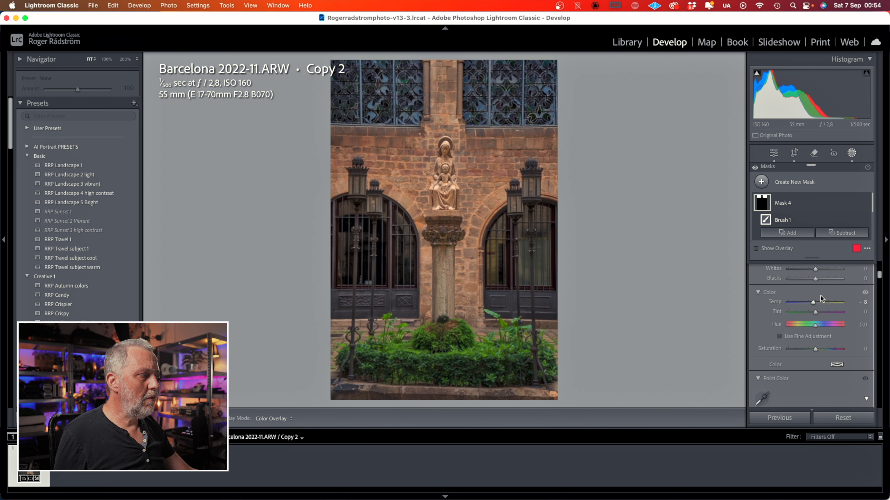
pyautogui.click(866, 204)
pyautogui.click(866, 204)
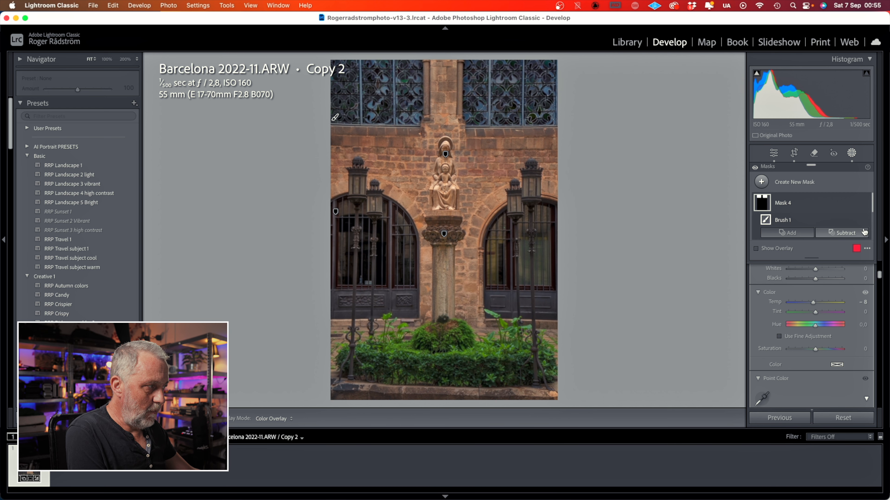
# Create a tall radial gradient mask around the statue and its column with a reduced feather, and subtract the subject from it.
pyautogui.click(802, 179)
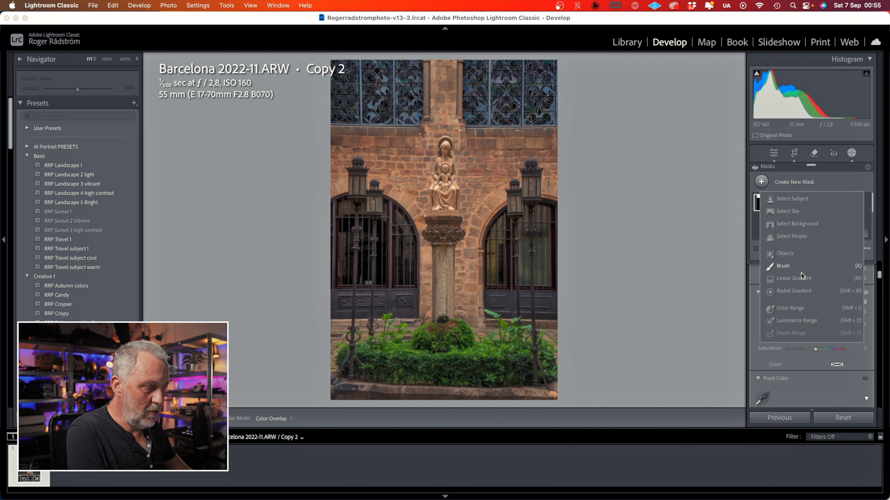
pyautogui.click(805, 295)
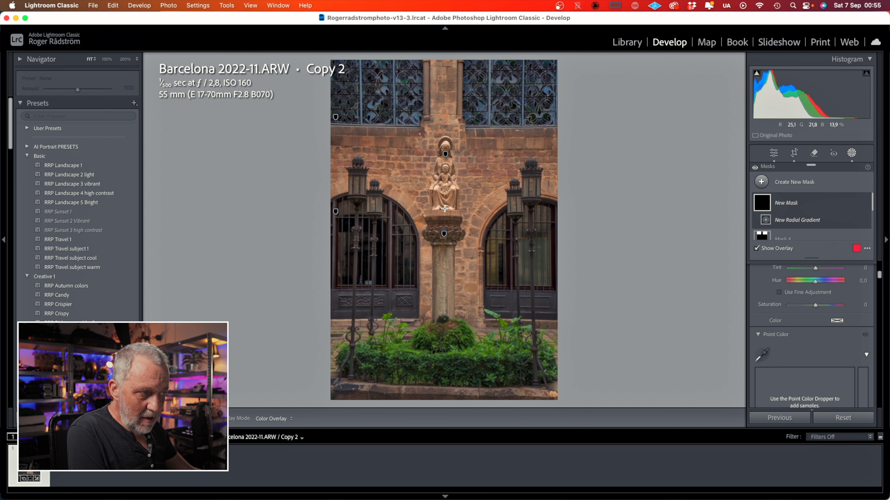
pyautogui.moveTo(445, 208); pyautogui.dragTo(417, 331)
pyautogui.moveTo(446, 209); pyautogui.dragTo(445, 220)
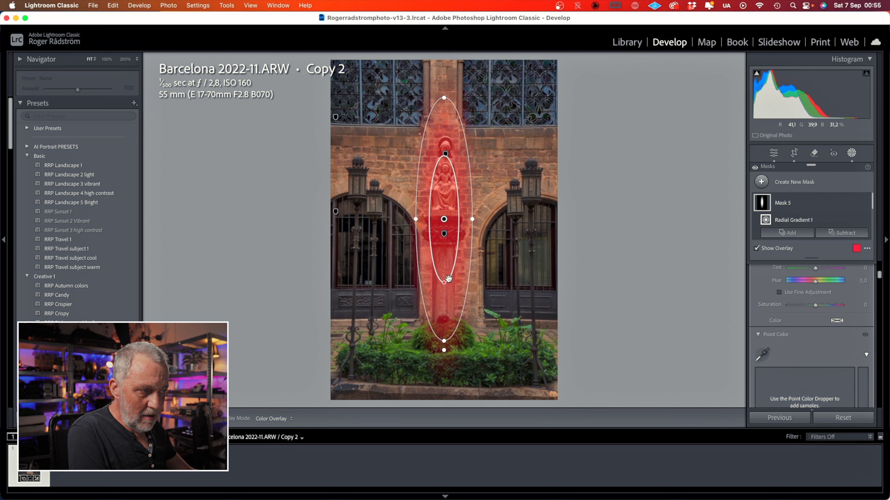
pyautogui.moveTo(446, 282); pyautogui.dragTo(445, 311)
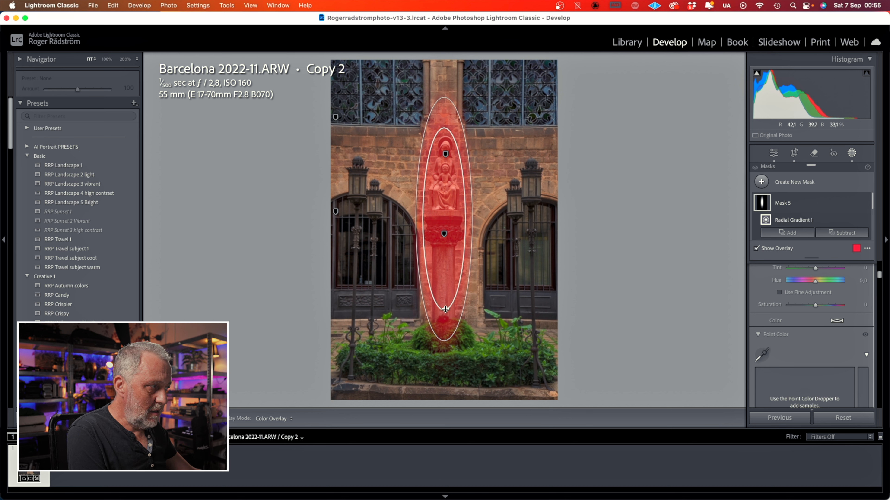
pyautogui.click(836, 233)
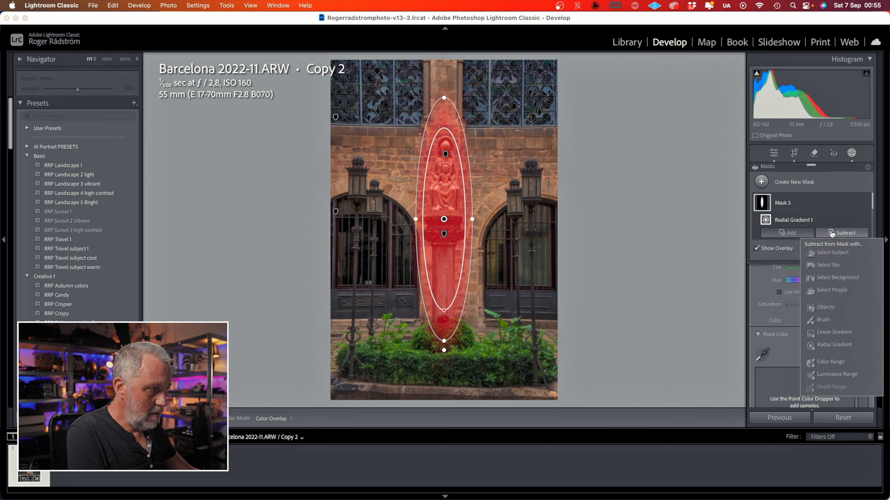
pyautogui.click(828, 253)
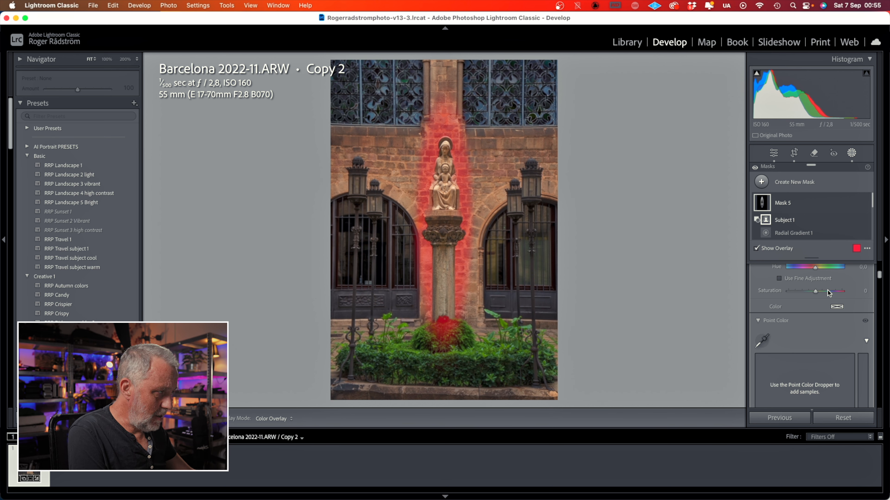
# Hide the overlay, set the radial mask's Exposure to -0.14, Highlights to -41 and Blacks to -3, and compare the photo with the mask off and on.
pyautogui.scroll(5, 821, 307)
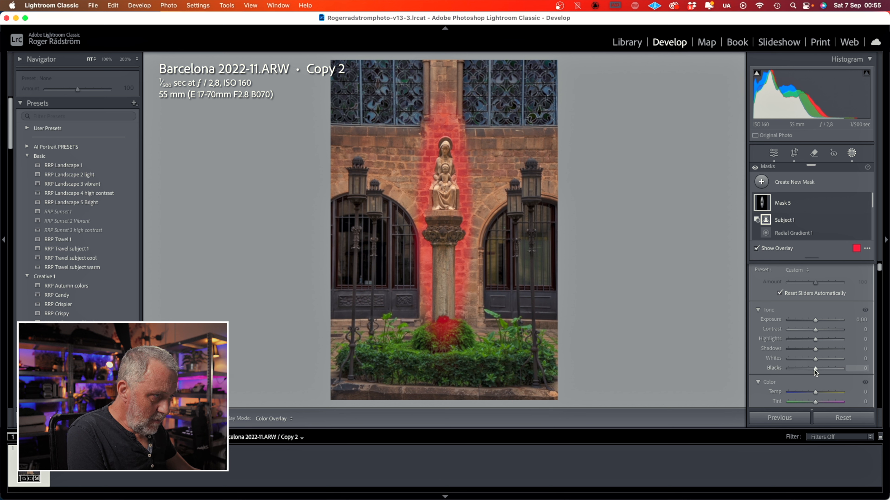
pyautogui.press('o')
pyautogui.moveTo(812, 369); pyautogui.dragTo(805, 373)
pyautogui.moveTo(814, 340); pyautogui.dragTo(784, 343)
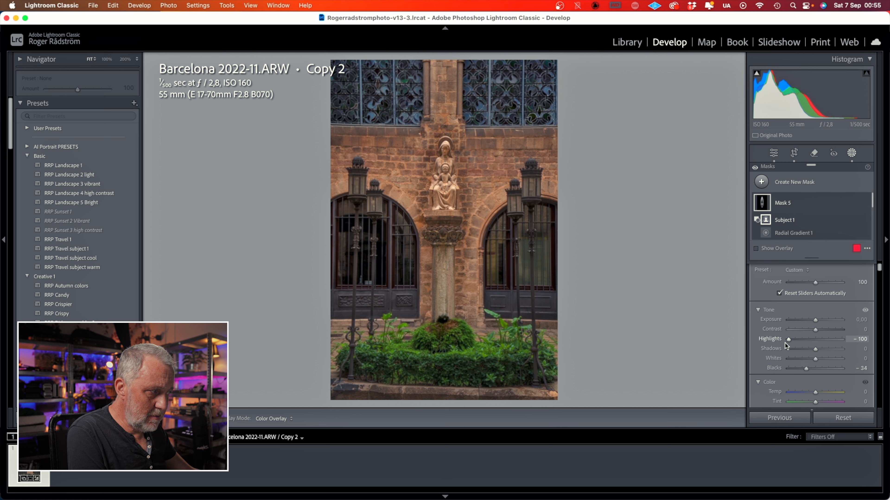
pyautogui.doubleClick(806, 369)
pyautogui.moveTo(791, 339); pyautogui.dragTo(812, 351)
pyautogui.doubleClick(812, 351)
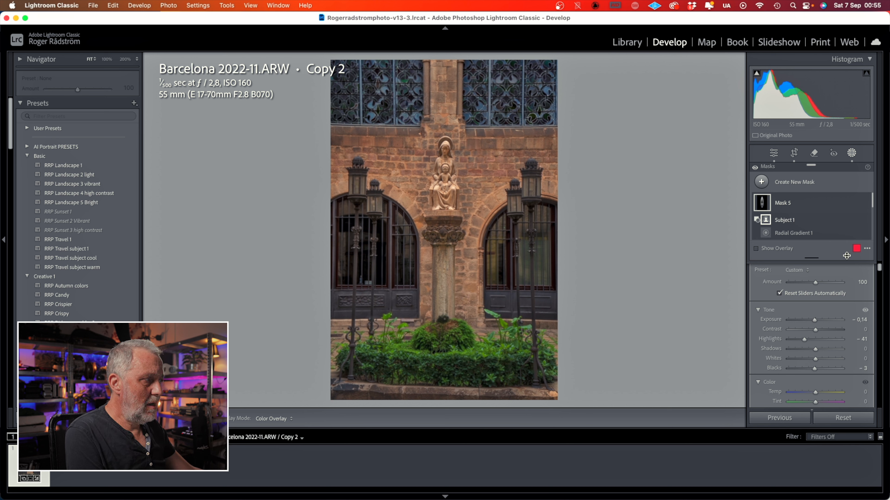
pyautogui.click(866, 203)
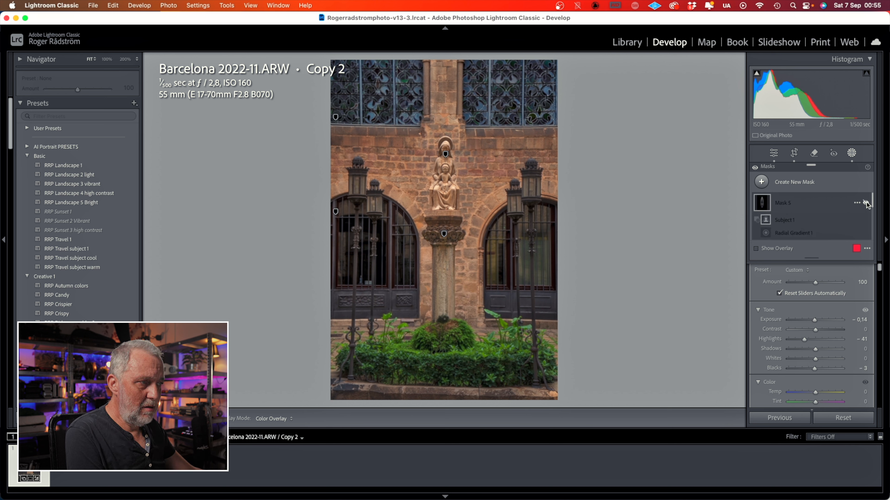
pyautogui.click(866, 204)
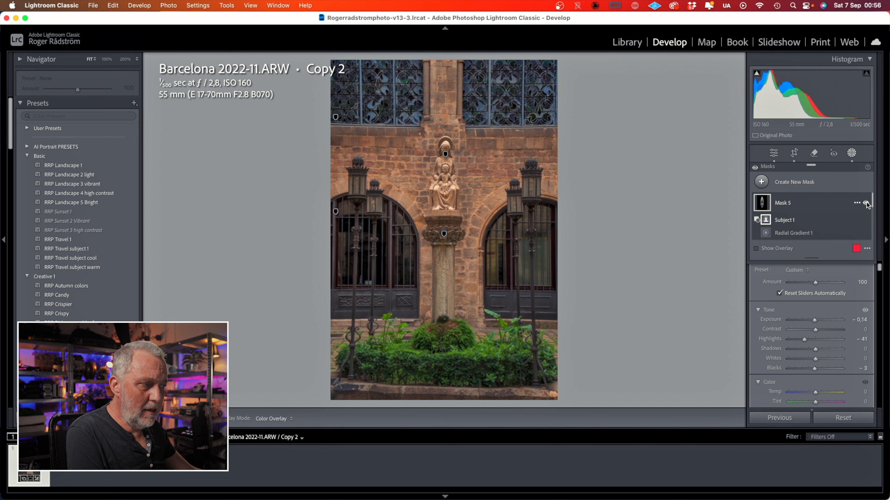
pyautogui.click(866, 203)
pyautogui.click(866, 203)
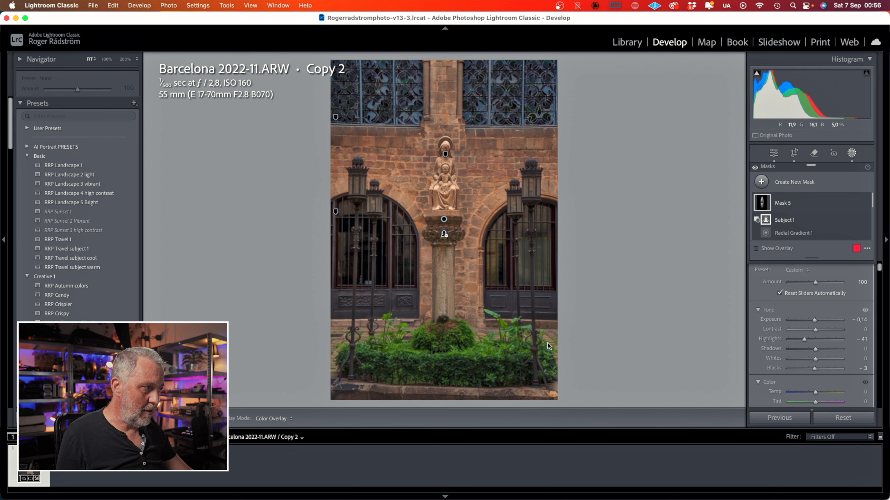
# Create a new brush mask without Auto Mask and paint over the whole planting bed below the statue.
pyautogui.click(803, 190)
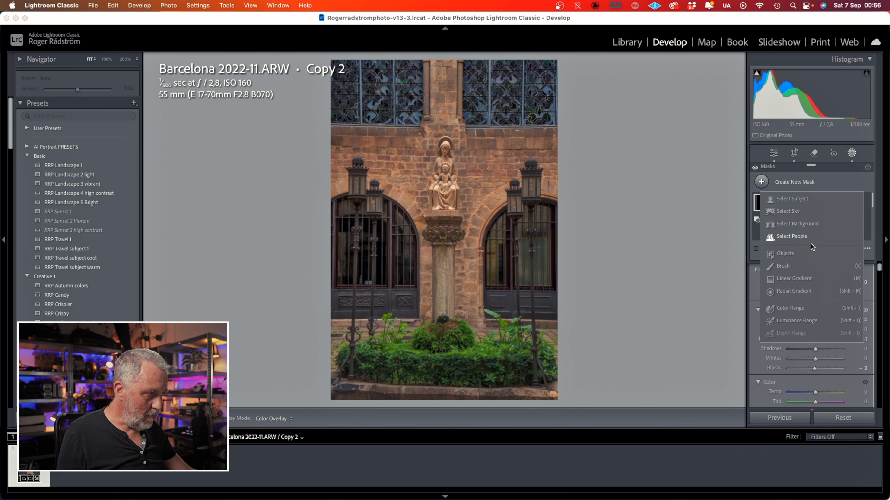
pyautogui.click(802, 280)
pyautogui.moveTo(526, 354)
pyautogui.mouseDown()
pyautogui.moveTo(415, 343)
pyautogui.moveTo(522, 340)
pyautogui.moveTo(477, 327)
pyautogui.moveTo(490, 364)
pyautogui.moveTo(414, 350)
pyautogui.moveTo(345, 364)
pyautogui.moveTo(387, 334)
pyautogui.moveTo(407, 375)
pyautogui.moveTo(509, 380)
pyautogui.mouseUp()
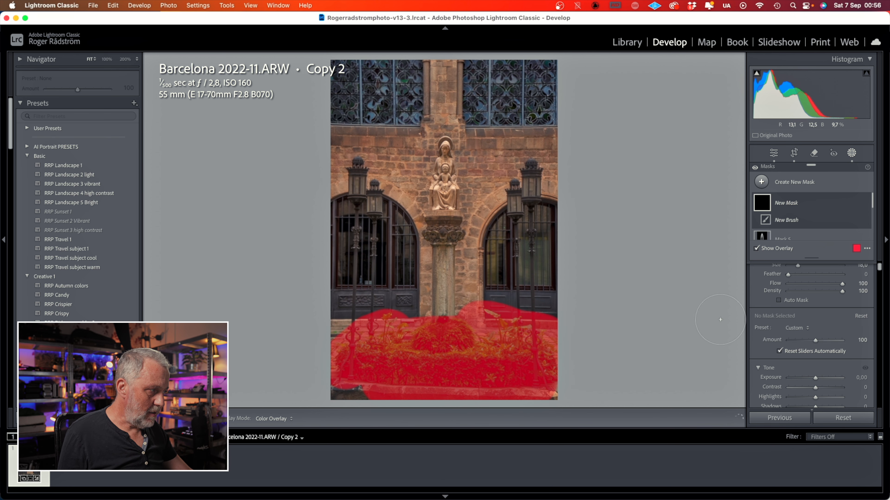
# Sample the bright green of the hedge as a Point Color for the planting bed's mask.
pyautogui.scroll(-5, 778, 310)
pyautogui.scroll(-2, 776, 316)
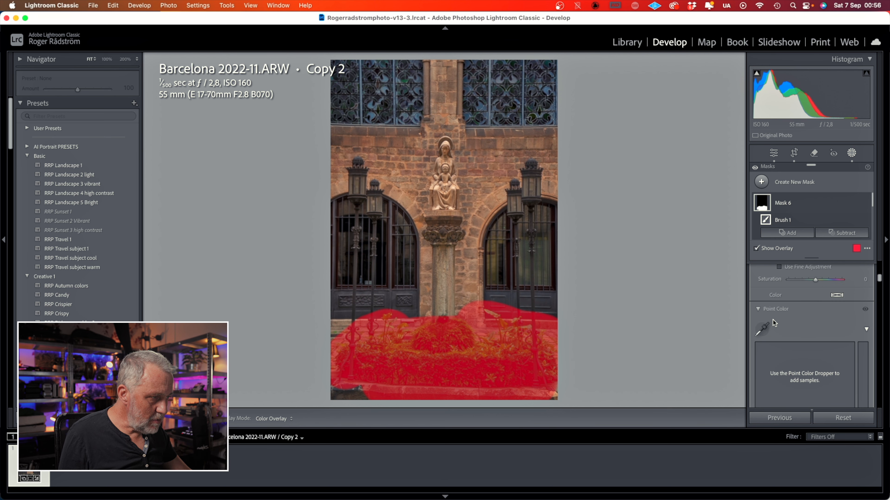
pyautogui.click(762, 330)
pyautogui.moveTo(490, 340); pyautogui.dragTo(436, 348)
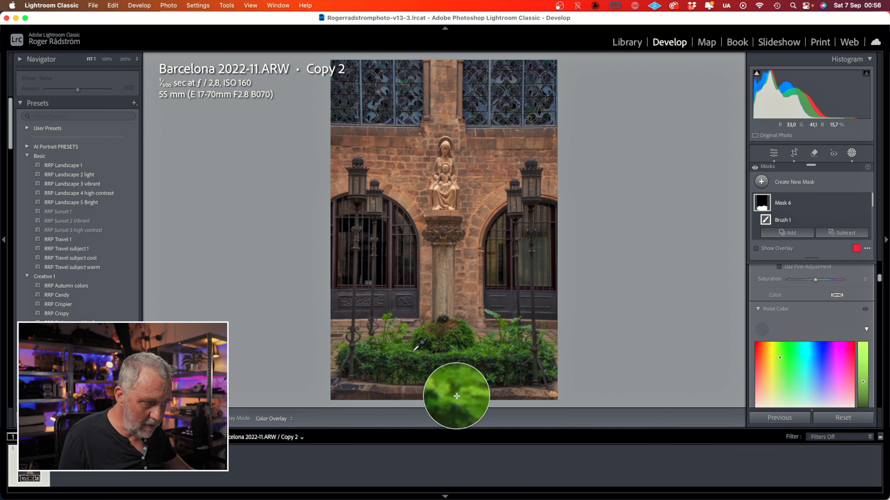
pyautogui.click(414, 349)
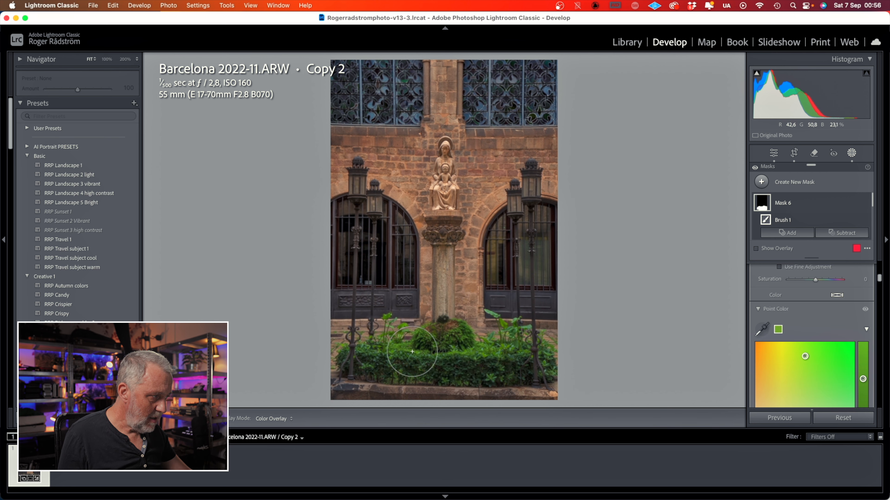
# Shift the sampled green's hue to -24 and saturation to -34, lower its luminance, and compare the photo with the mask off and on.
pyautogui.moveTo(804, 358)
pyautogui.mouseDown()
pyautogui.moveTo(826, 373)
pyautogui.moveTo(819, 386)
pyautogui.moveTo(776, 391)
pyautogui.moveTo(786, 377)
pyautogui.mouseUp()
pyautogui.scroll(-2, 805, 367)
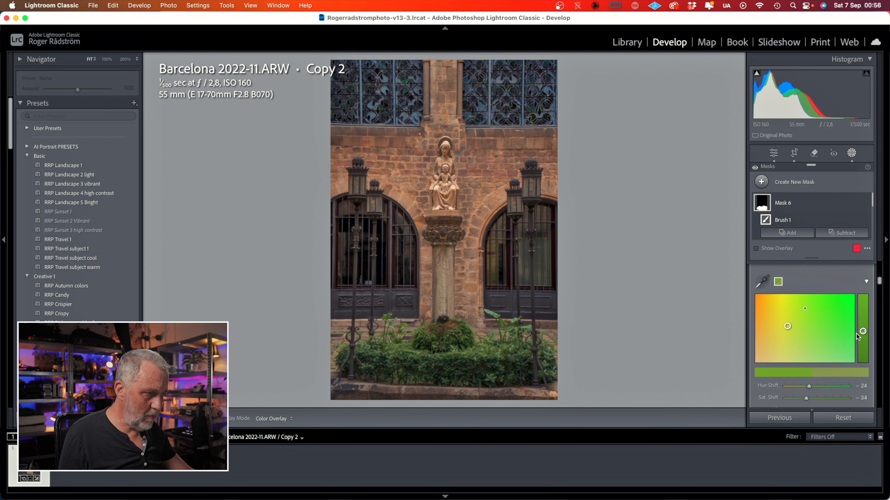
pyautogui.moveTo(863, 331); pyautogui.dragTo(863, 341)
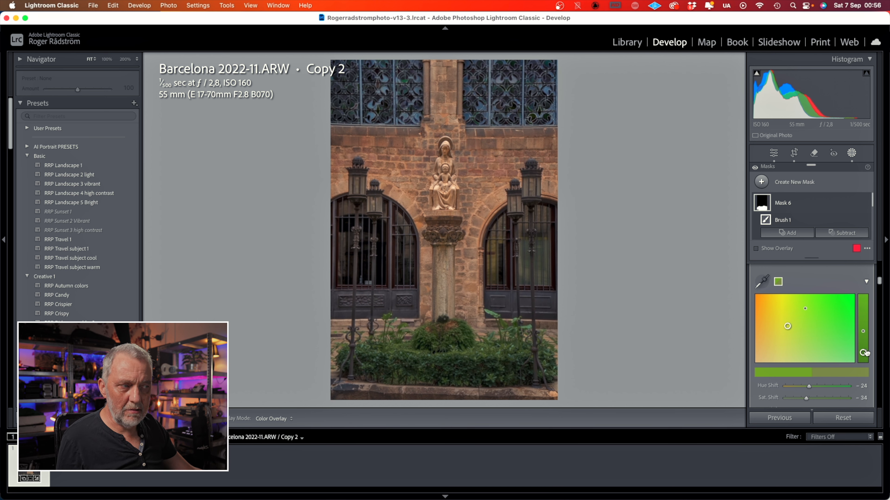
pyautogui.moveTo(864, 353); pyautogui.dragTo(863, 347)
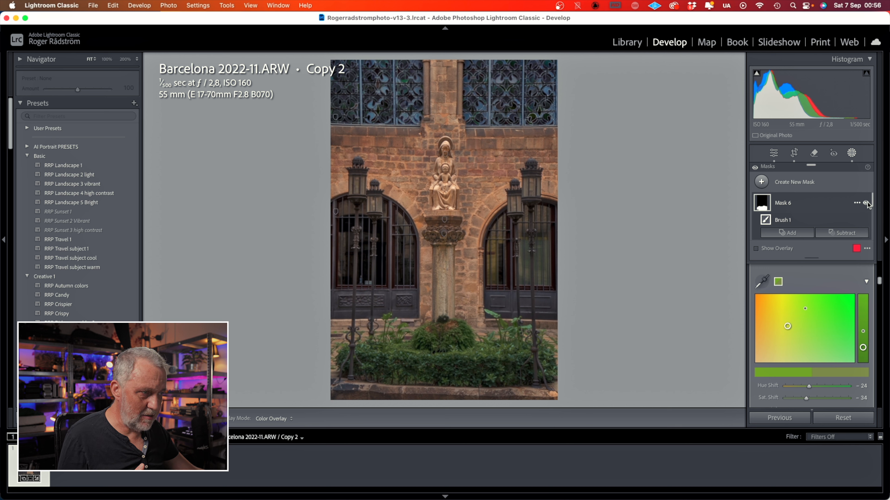
pyautogui.click(866, 203)
pyautogui.click(866, 203)
pyautogui.click(866, 203)
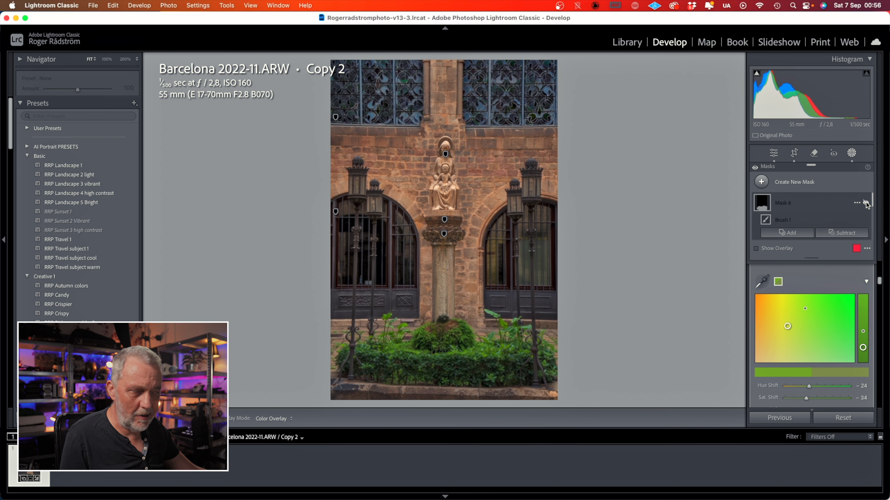
pyautogui.click(865, 203)
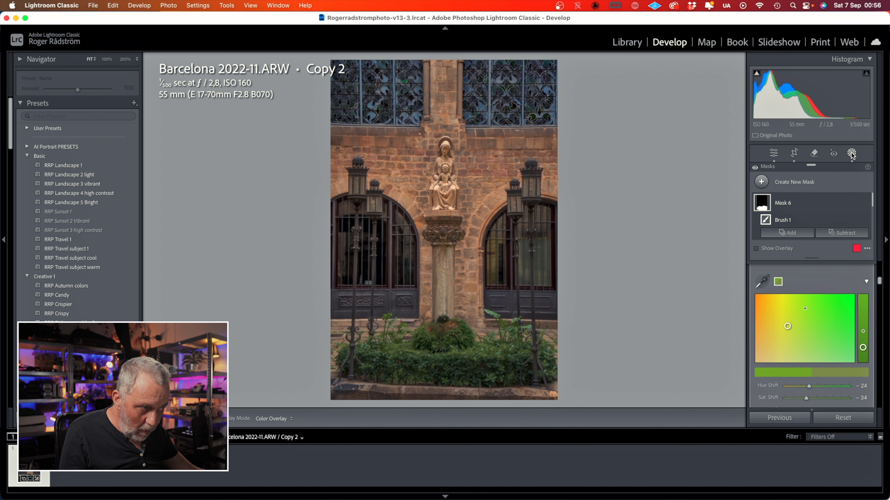
# Add a linear gradient mask rising from the photo's bottom edge to the arched windows, hide the overlay, and set its Exposure to -0.31.
pyautogui.click(812, 185)
pyautogui.click(794, 279)
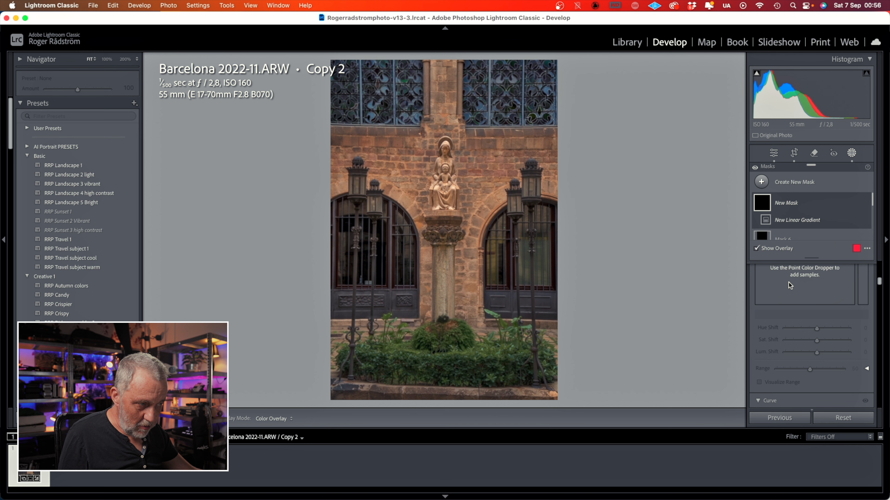
pyautogui.moveTo(438, 395); pyautogui.dragTo(438, 260)
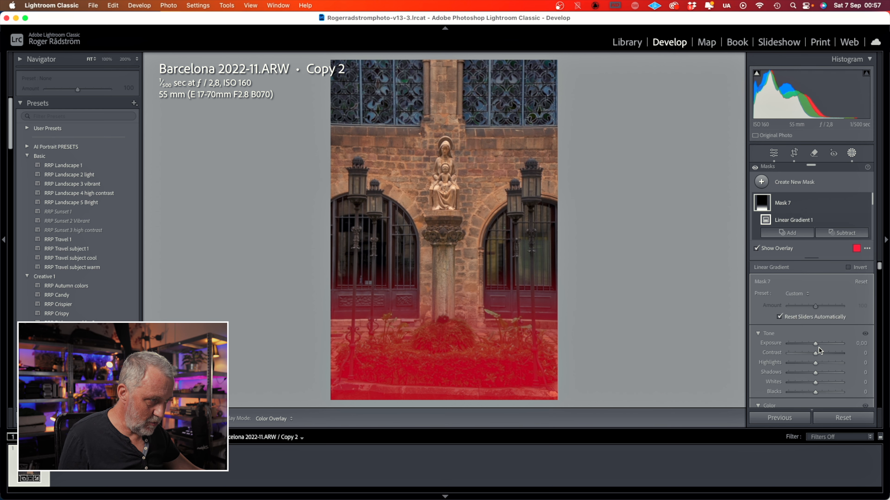
pyautogui.press('o')
pyautogui.moveTo(816, 344); pyautogui.dragTo(814, 346)
# Add a second, shorter linear gradient mask over the stone edge at the photo's bottom and lower its Exposure.
pyautogui.click(823, 184)
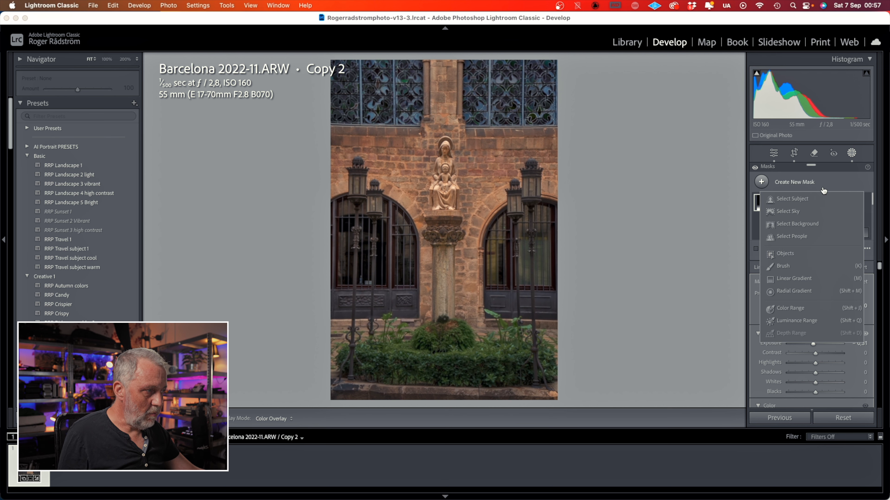
pyautogui.click(812, 277)
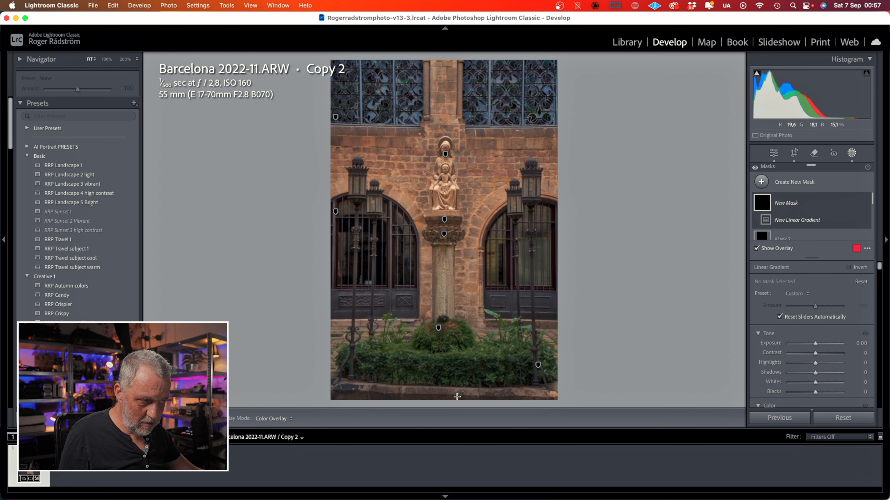
pyautogui.moveTo(453, 393); pyautogui.dragTo(452, 362)
pyautogui.moveTo(816, 344); pyautogui.dragTo(809, 350)
# Add a linear gradient mask down from the photo's top edge over the upper windows, hide the overlay, and set its Exposure to -0.38.
pyautogui.click(793, 183)
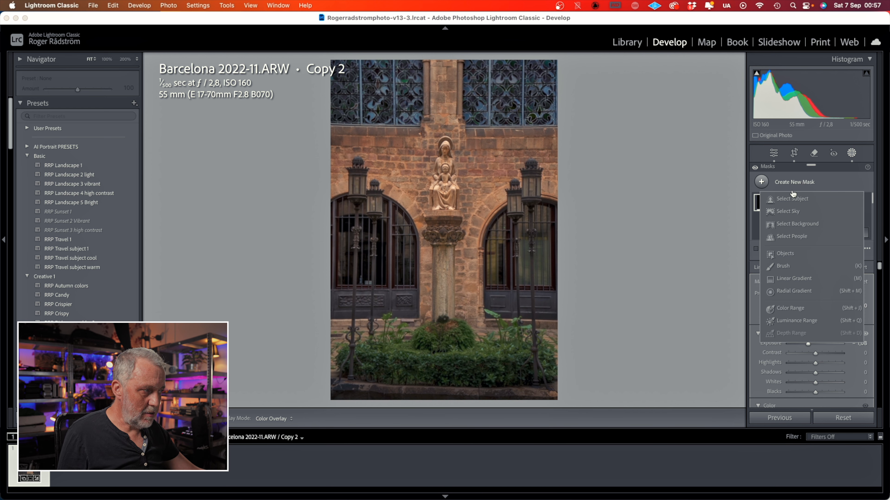
pyautogui.click(794, 279)
pyautogui.moveTo(434, 65); pyautogui.dragTo(441, 134)
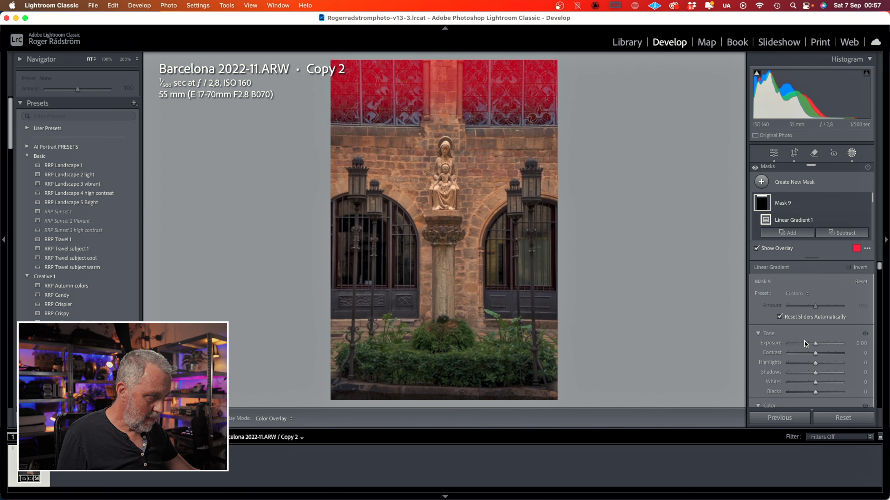
pyautogui.press('o')
pyautogui.moveTo(814, 345); pyautogui.dragTo(812, 345)
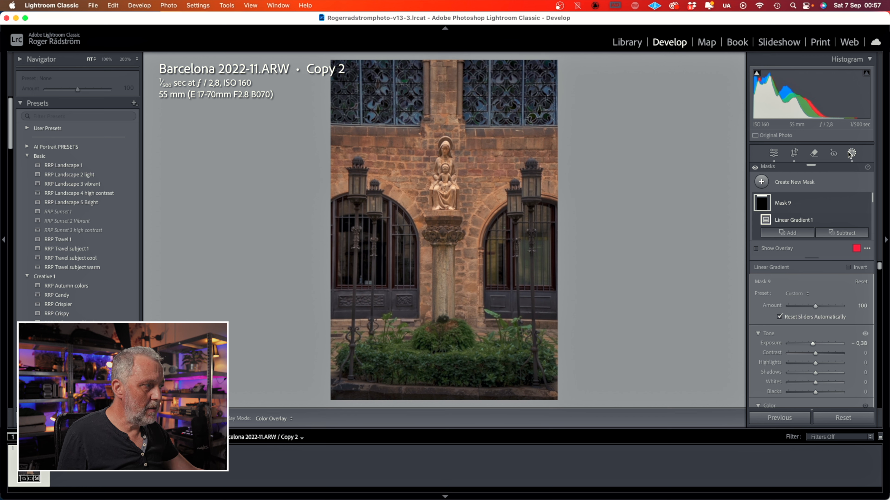
# Return to the global edits and set the whole photo's Exposure to +0.50.
pyautogui.hotkey('shift', 'w')
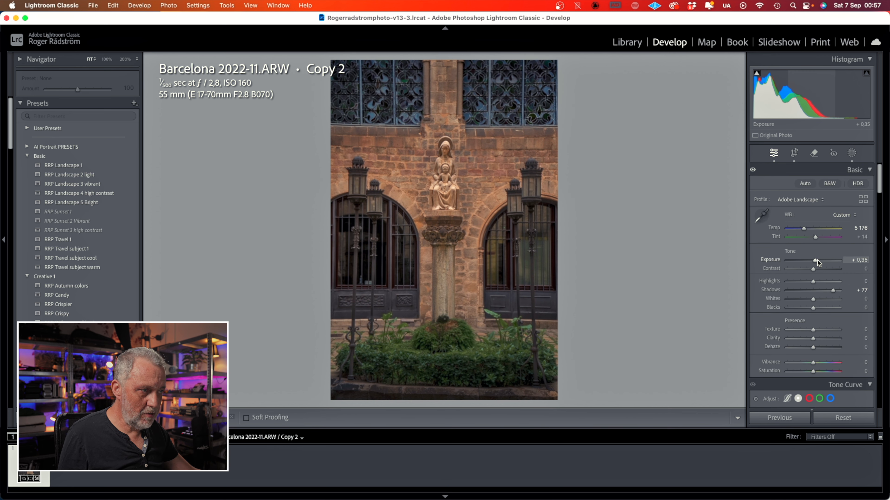
pyautogui.moveTo(817, 263); pyautogui.dragTo(818, 263)
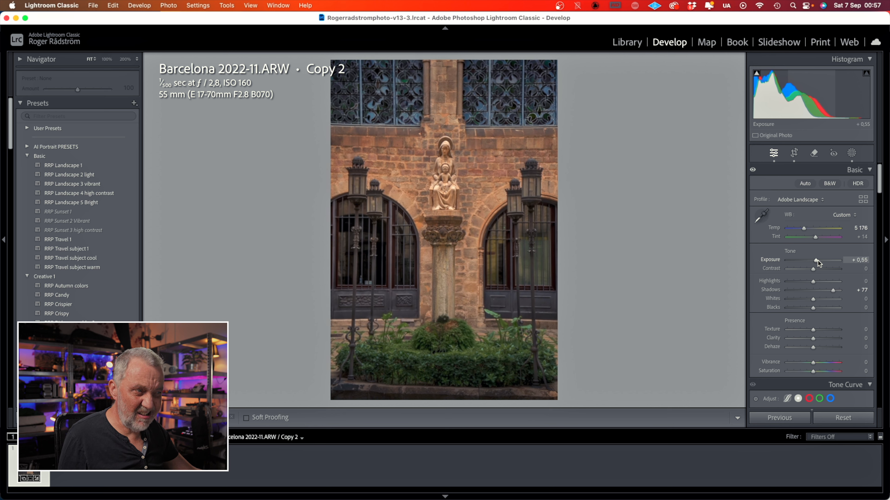
pyautogui.moveTo(817, 263); pyautogui.dragTo(817, 264)
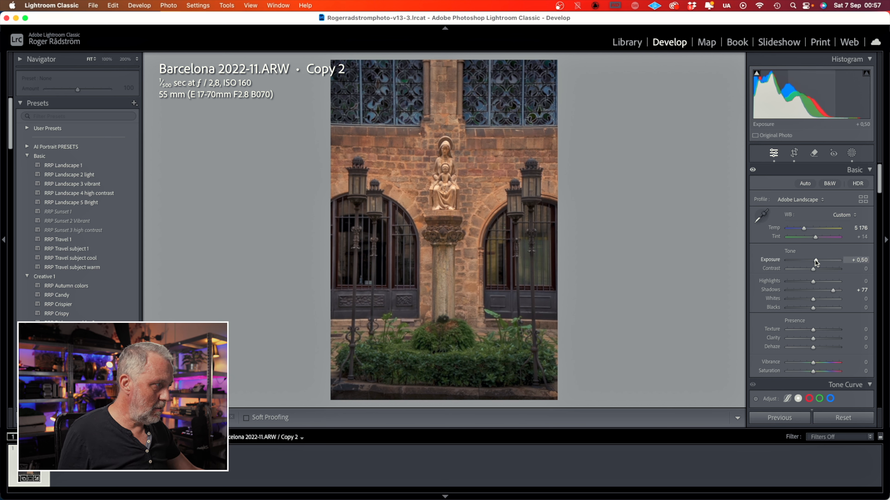
# Create a new brush mask with Feather 100 and Size 6.0, and paint the glass of the two upper lanterns.
pyautogui.click(851, 153)
pyautogui.click(795, 182)
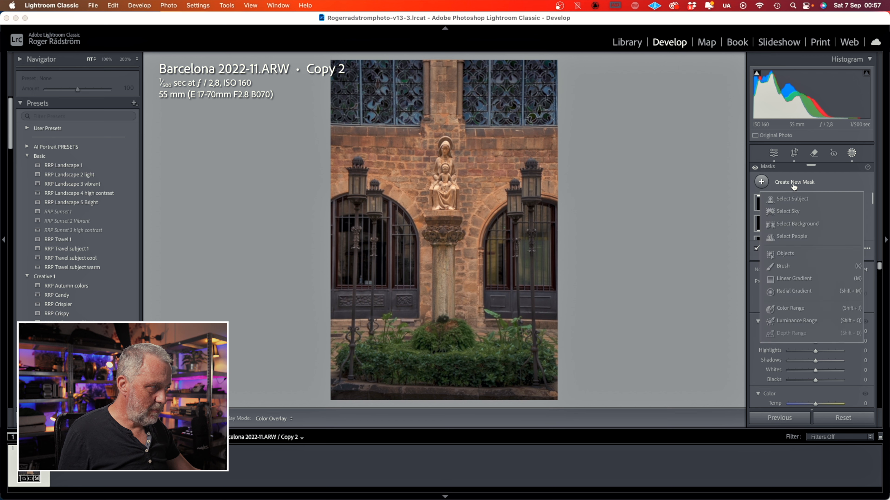
pyautogui.click(797, 265)
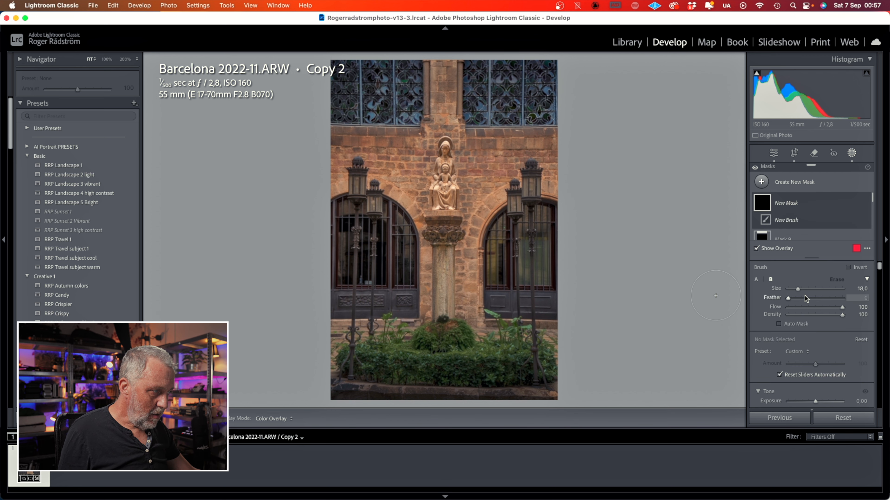
pyautogui.moveTo(811, 299); pyautogui.dragTo(842, 298)
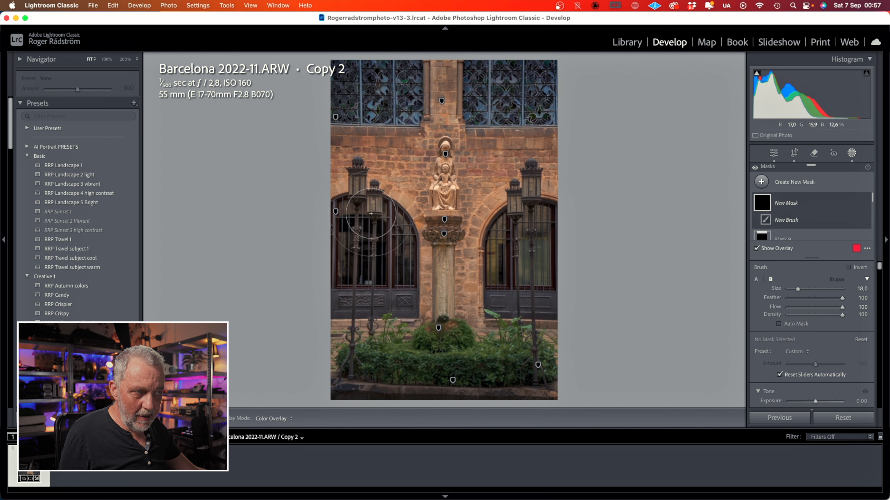
pyautogui.scroll(-3, 359, 186)
pyautogui.scroll(-3, 358, 187)
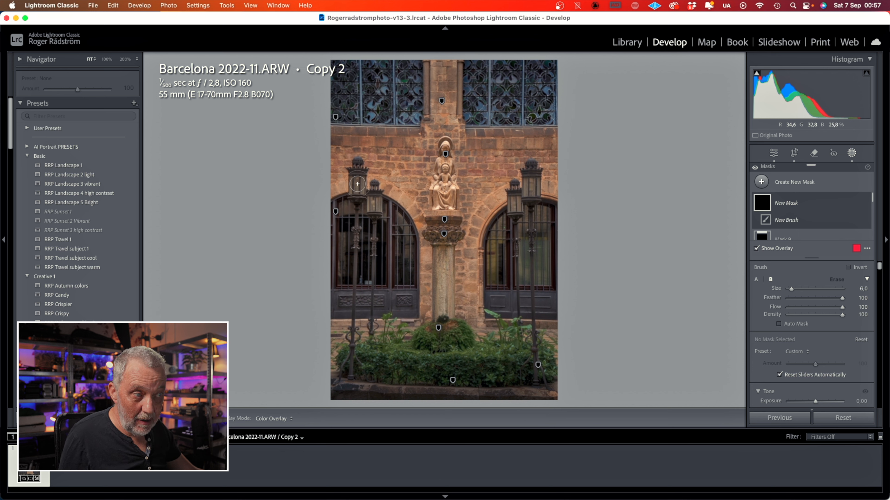
pyautogui.click(357, 184)
pyautogui.scroll(-1, 529, 188)
pyautogui.scroll(1, 531, 184)
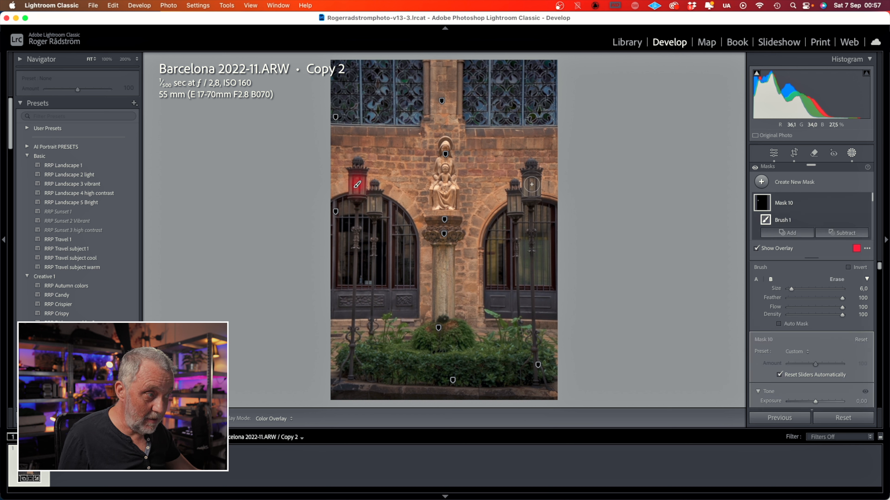
pyautogui.click(531, 185)
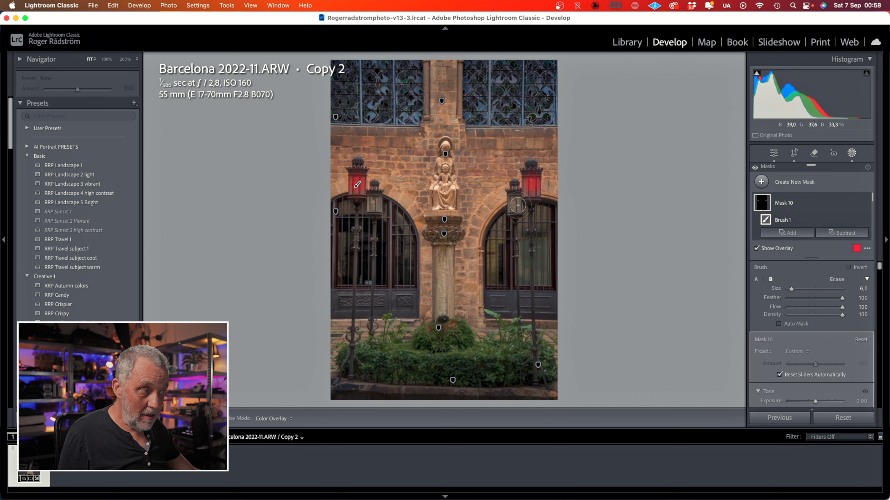
# Reduce the brush Size to 5.0 and paint the glass of the two lower lanterns into the mask.
pyautogui.scroll(-1, 514, 204)
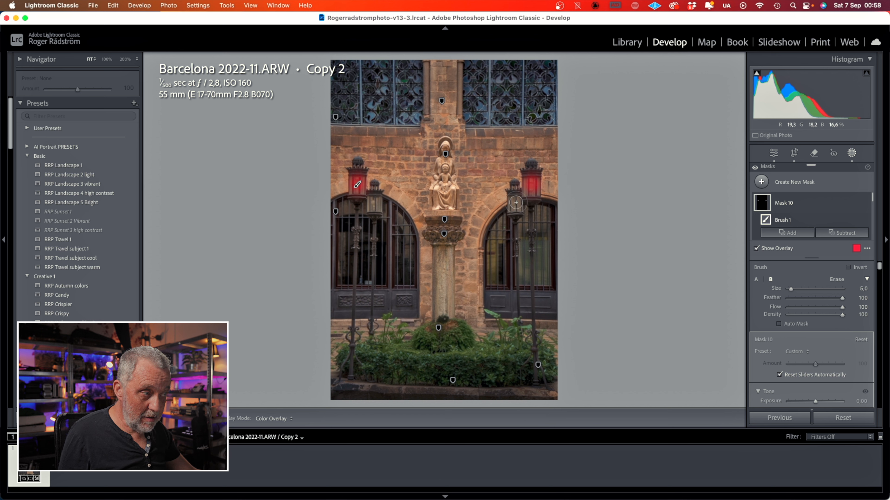
pyautogui.click(516, 202)
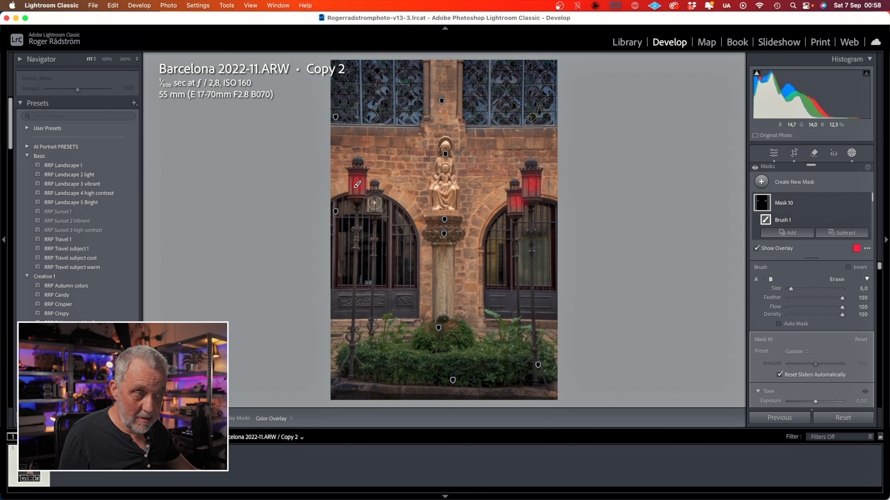
pyautogui.scroll(-3, 817, 342)
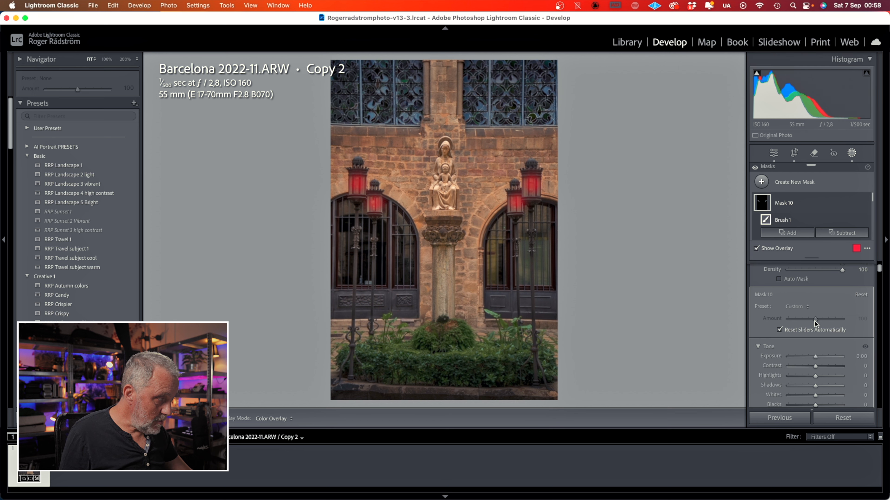
# Hide the overlay and set the lantern glass mask's Exposure to about 1.45 and Temp to 49.
pyautogui.press('o')
pyautogui.moveTo(815, 356); pyautogui.dragTo(822, 357)
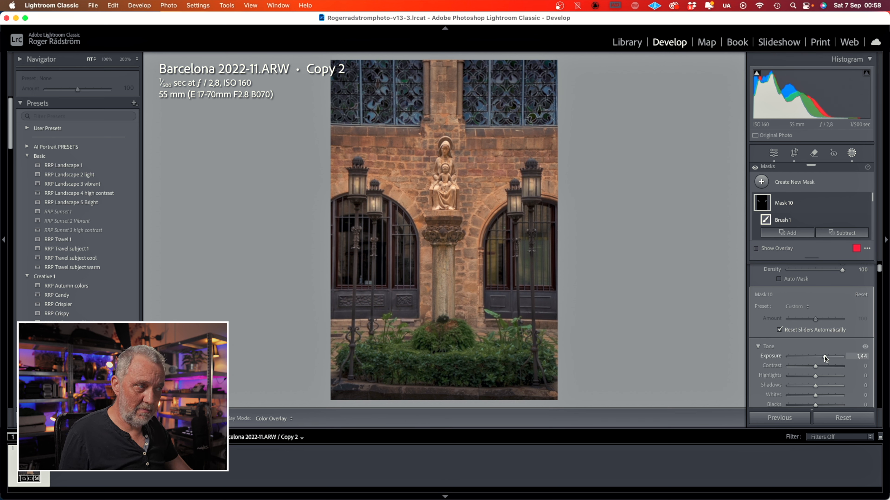
pyautogui.moveTo(824, 356); pyautogui.dragTo(825, 356)
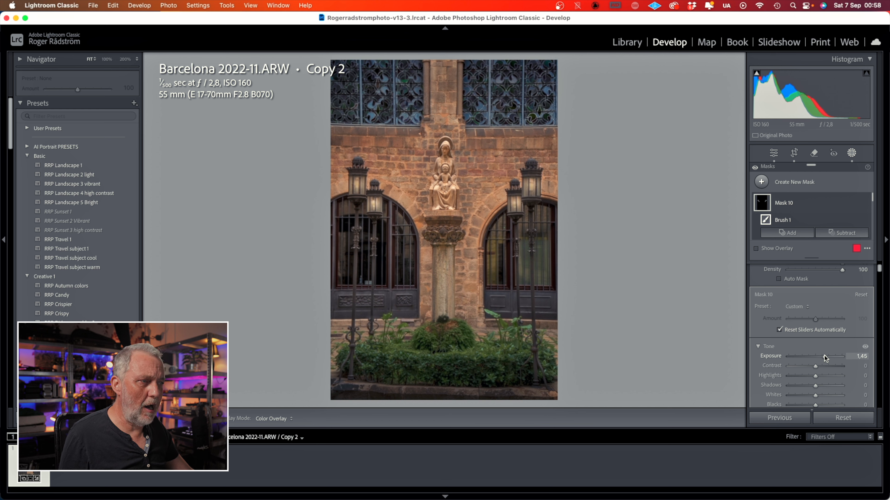
pyautogui.moveTo(825, 358); pyautogui.dragTo(826, 358)
pyautogui.scroll(-3, 827, 344)
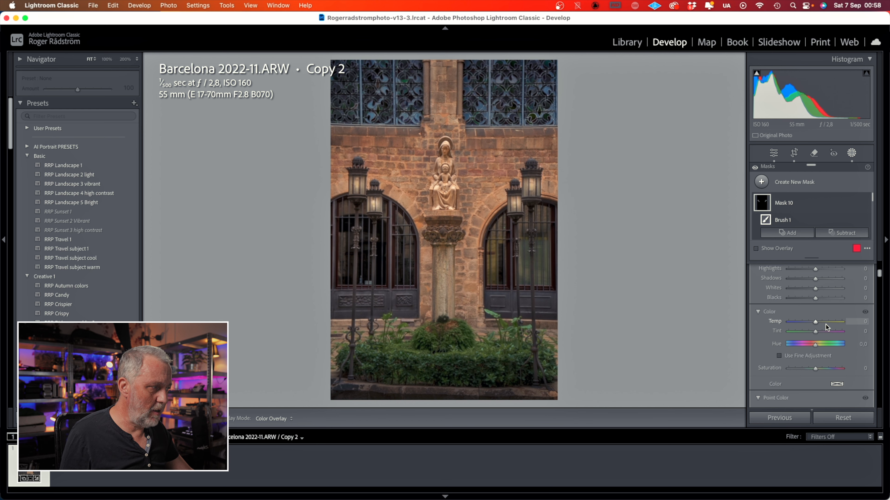
pyautogui.moveTo(817, 322); pyautogui.dragTo(824, 322)
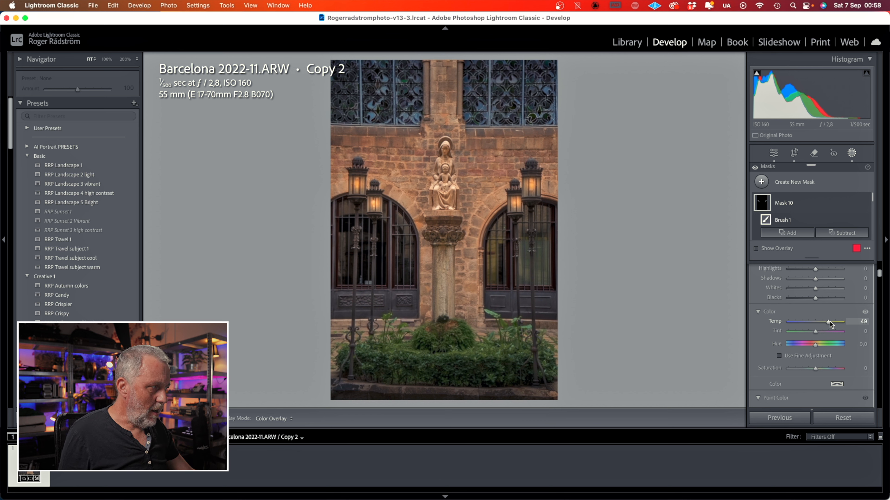
# Create a radial gradient mask around the upper left lantern and place a duplicate of the gradient over the upper right lantern.
pyautogui.click(761, 182)
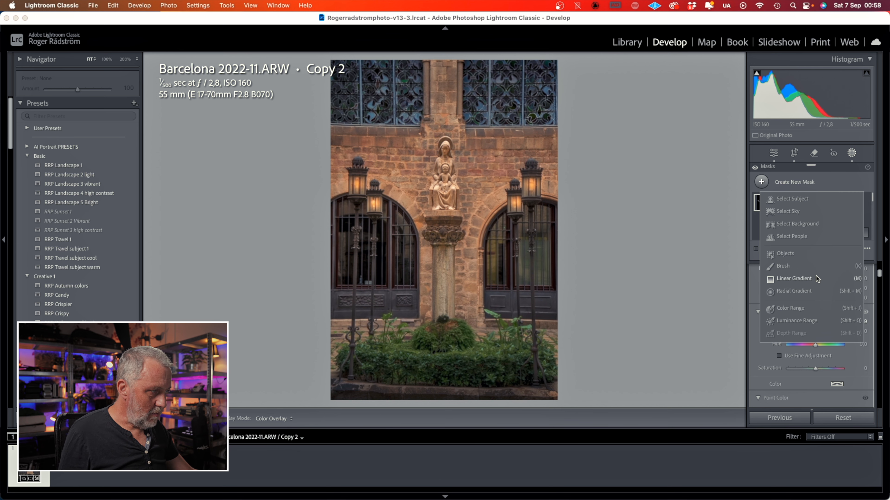
pyautogui.click(802, 291)
pyautogui.moveTo(393, 210); pyautogui.dragTo(372, 228)
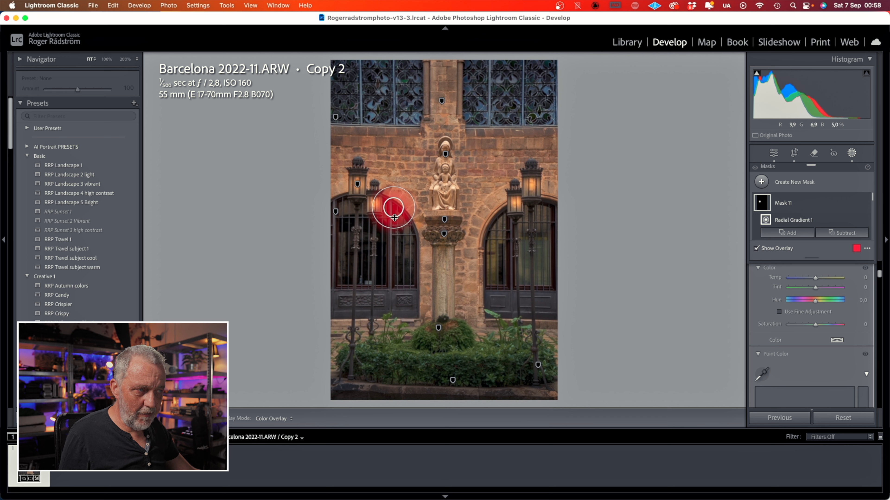
pyautogui.moveTo(394, 208); pyautogui.dragTo(359, 185)
pyautogui.rightClick(359, 186)
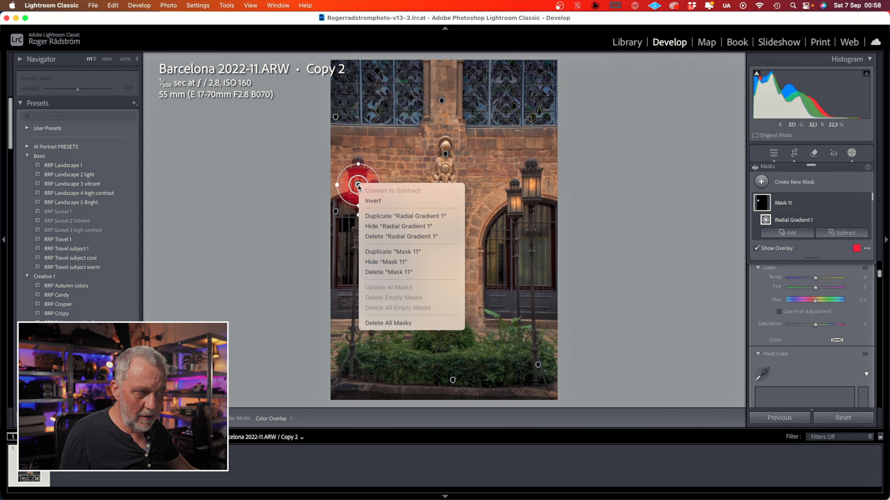
pyautogui.click(405, 216)
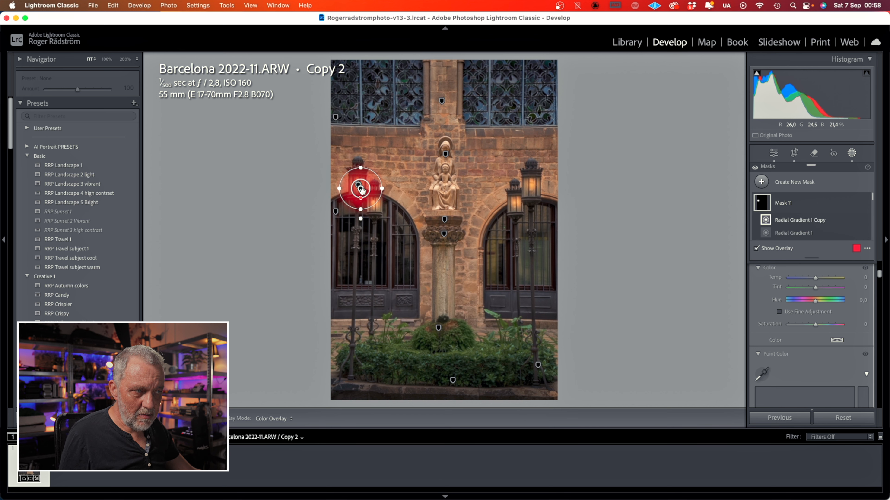
pyautogui.moveTo(360, 189); pyautogui.dragTo(533, 187)
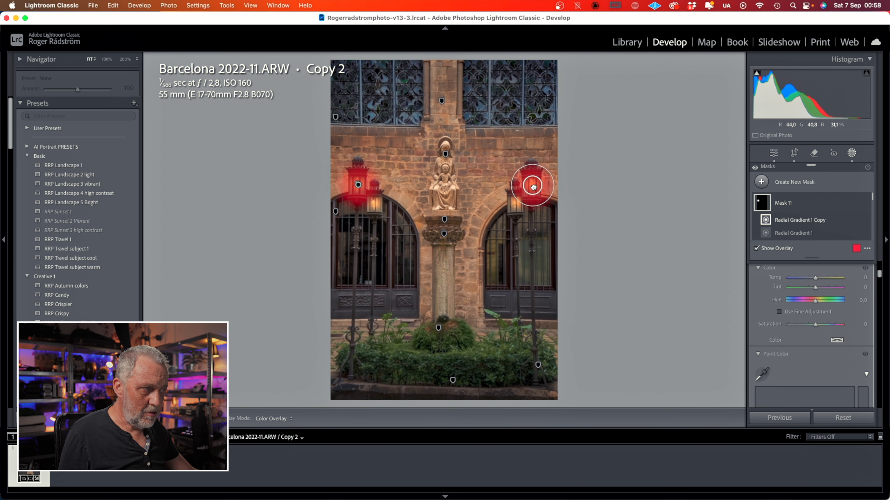
# Duplicate the radial gradient onto the lower left lantern, shrink it slightly, and place a copy of it over the lower right lantern.
pyautogui.rightClick(533, 188)
pyautogui.click(550, 216)
pyautogui.moveTo(540, 200); pyautogui.dragTo(394, 207)
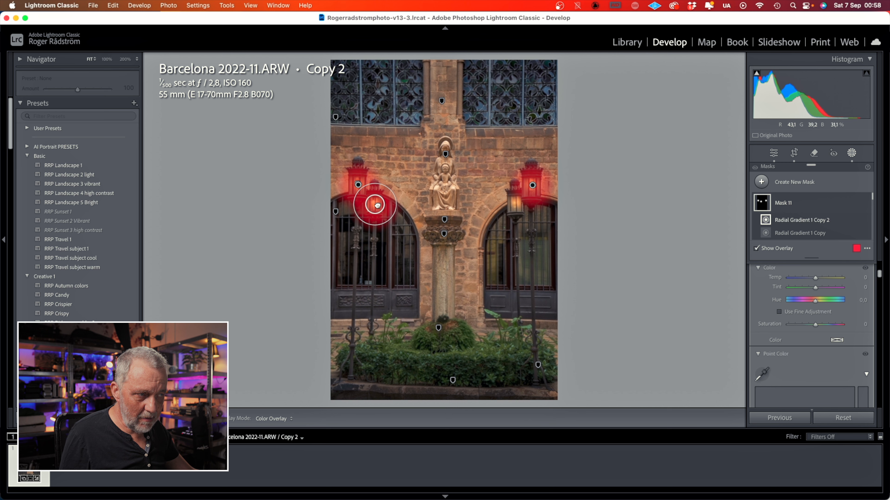
pyautogui.moveTo(376, 225); pyautogui.dragTo(357, 204)
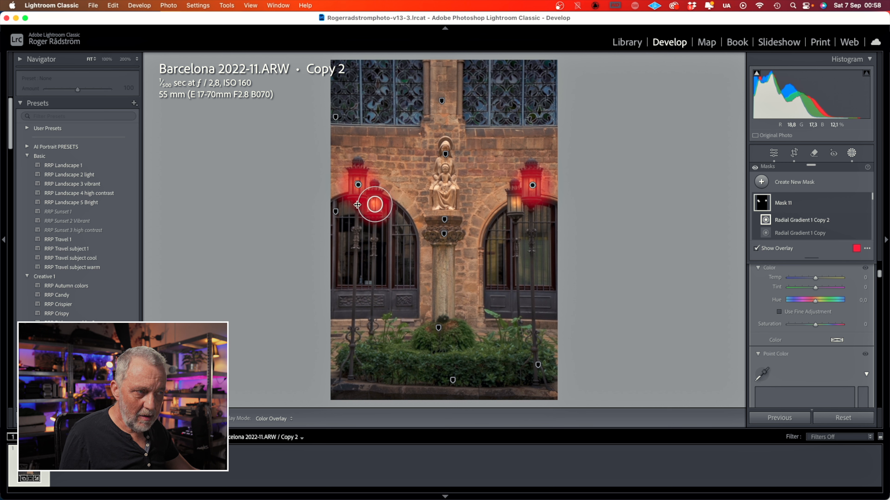
pyautogui.rightClick(375, 205)
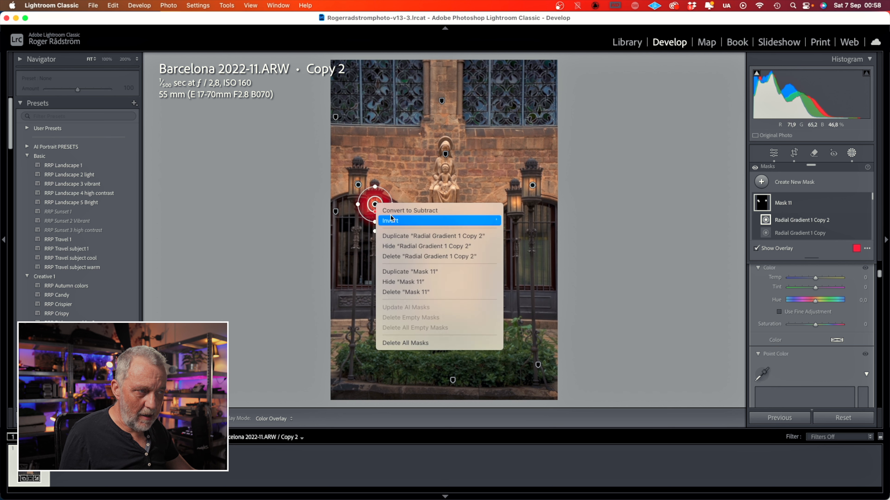
pyautogui.click(449, 237)
pyautogui.moveTo(375, 204); pyautogui.dragTo(517, 206)
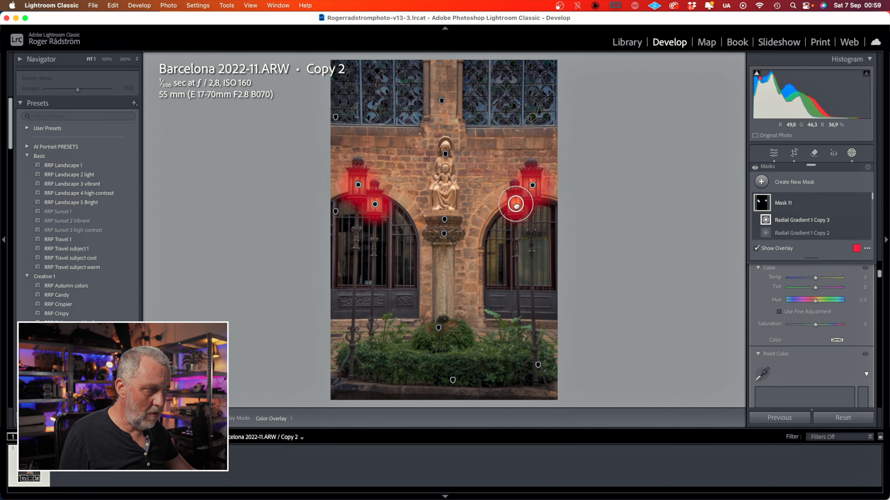
# Hide the overlay, raise the lantern glow mask's Exposure slightly, and set its Temp to 46.
pyautogui.scroll(5, 819, 308)
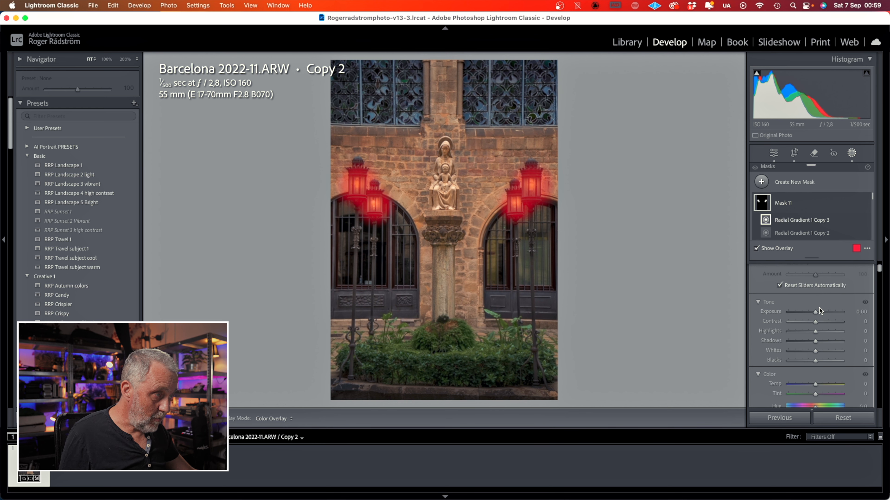
pyautogui.moveTo(816, 312); pyautogui.dragTo(820, 335)
pyautogui.scroll(-3, 821, 316)
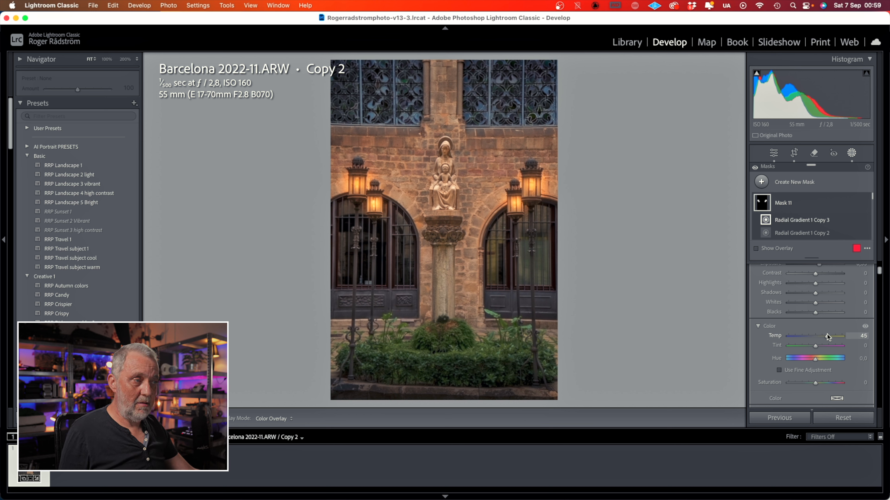
pyautogui.moveTo(828, 334); pyautogui.dragTo(824, 333)
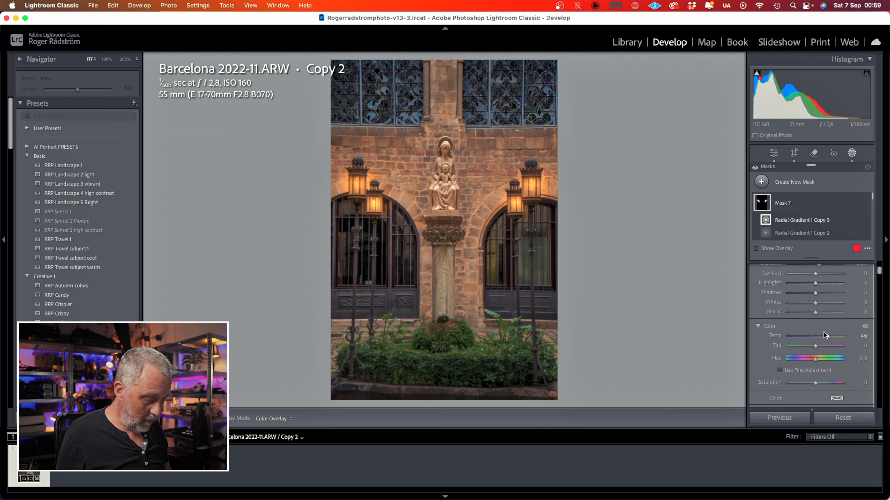
# Compare the edited photo side by side with its original version.
pyautogui.press('y')
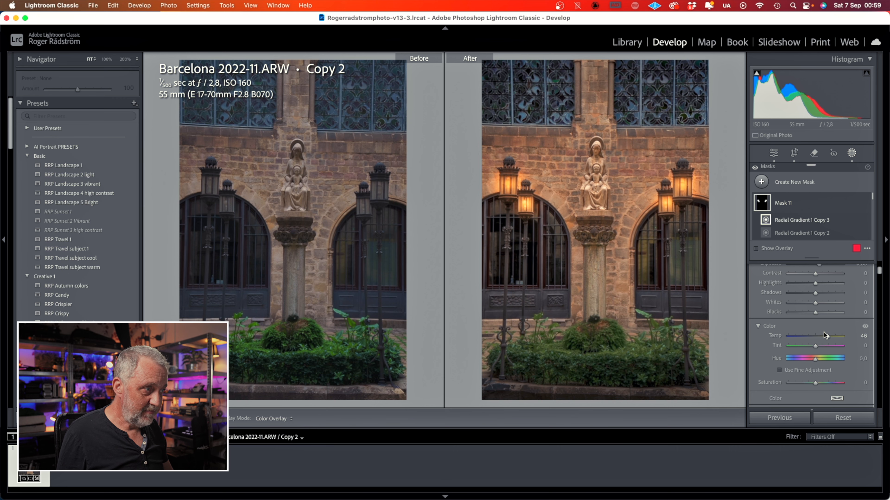
pyautogui.press('y')
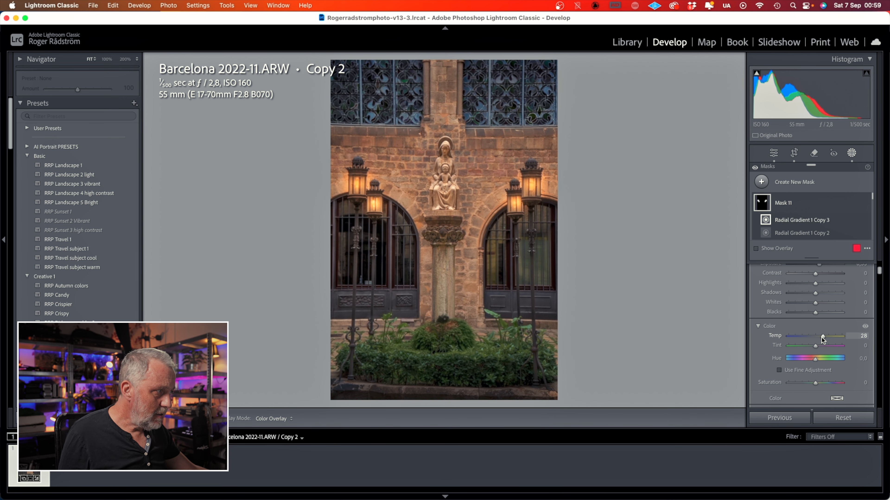
# Select the lantern glass mask, Mask 10, and raise its Exposure to 2.22.
pyautogui.scroll(-1, 814, 214)
pyautogui.scroll(-3, 813, 214)
pyautogui.scroll(-1, 814, 214)
pyautogui.click(811, 224)
pyautogui.moveTo(825, 309); pyautogui.dragTo(829, 308)
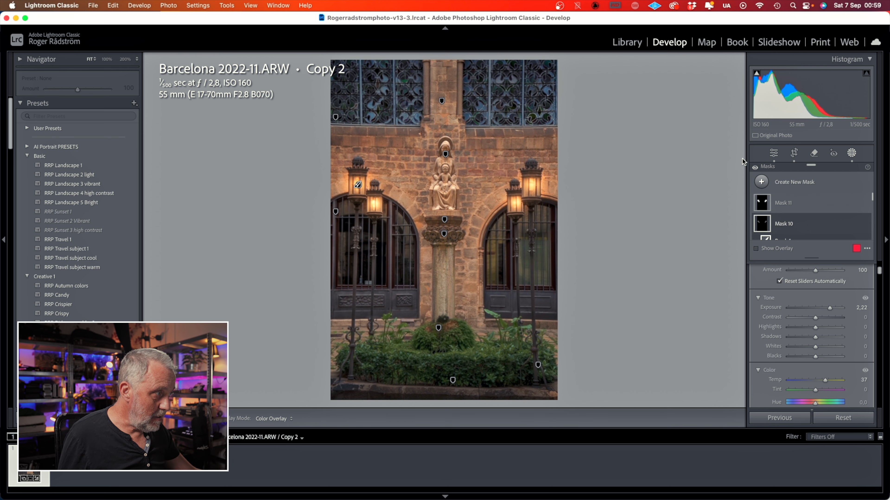
pyautogui.click(803, 182)
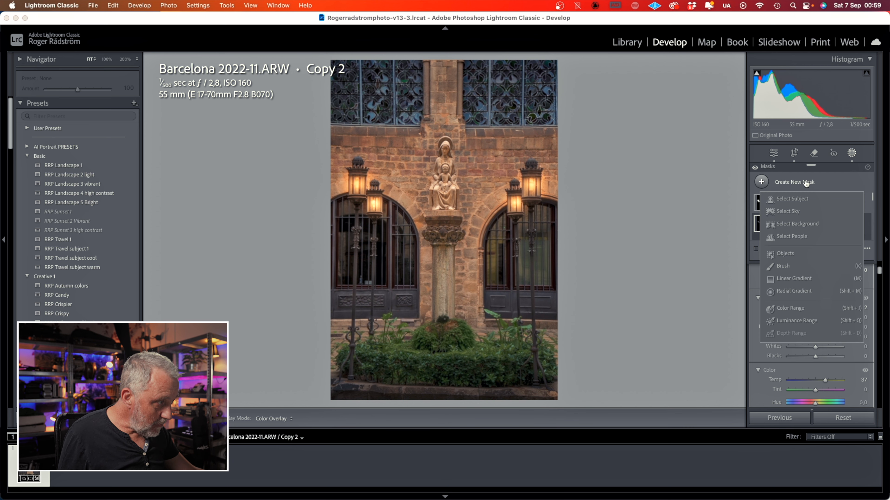
pyautogui.click(796, 266)
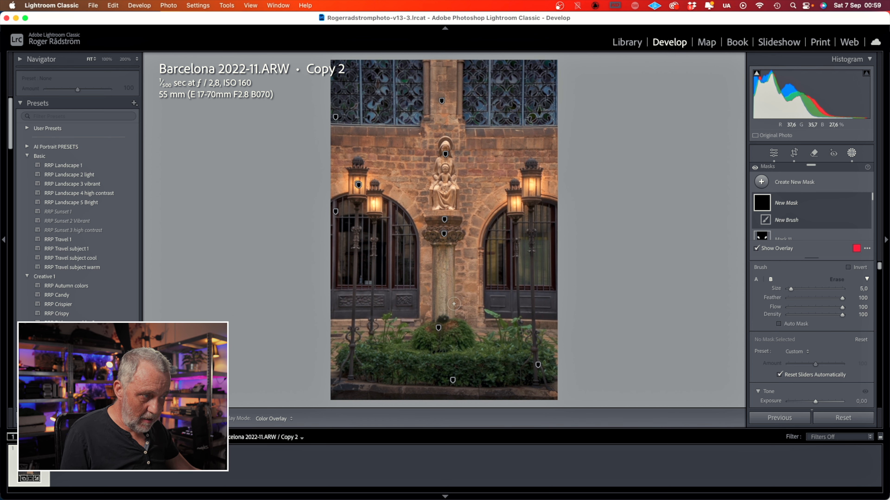
pyautogui.moveTo(452, 319); pyautogui.dragTo(455, 287)
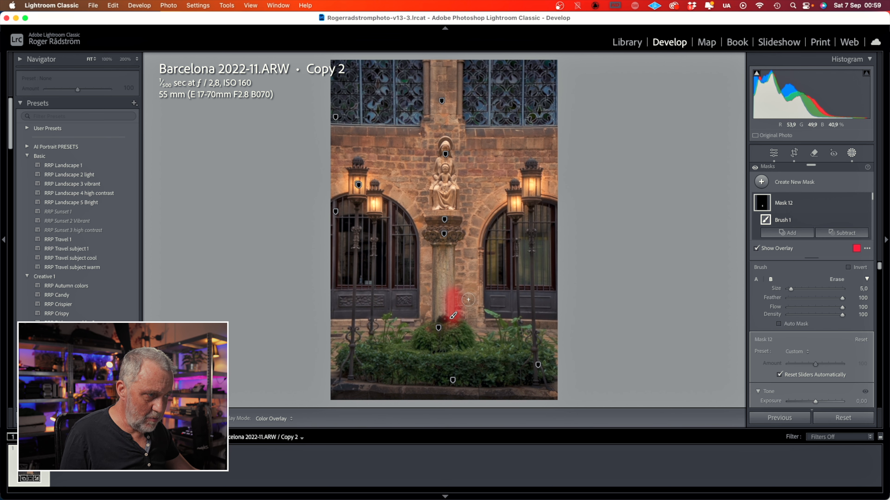
pyautogui.press('super+z')
# Create a brush mask with a size 3 brush and paint along both sides of the statue and its column.
pyautogui.click(761, 181)
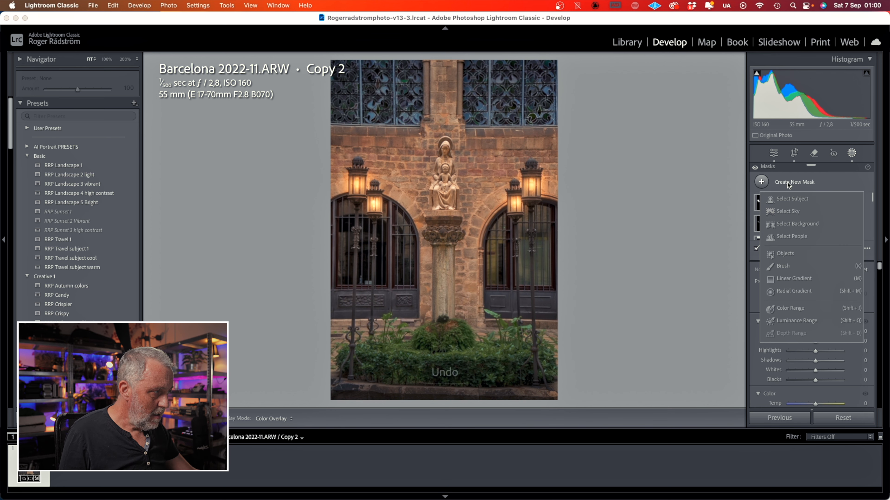
pyautogui.click(786, 267)
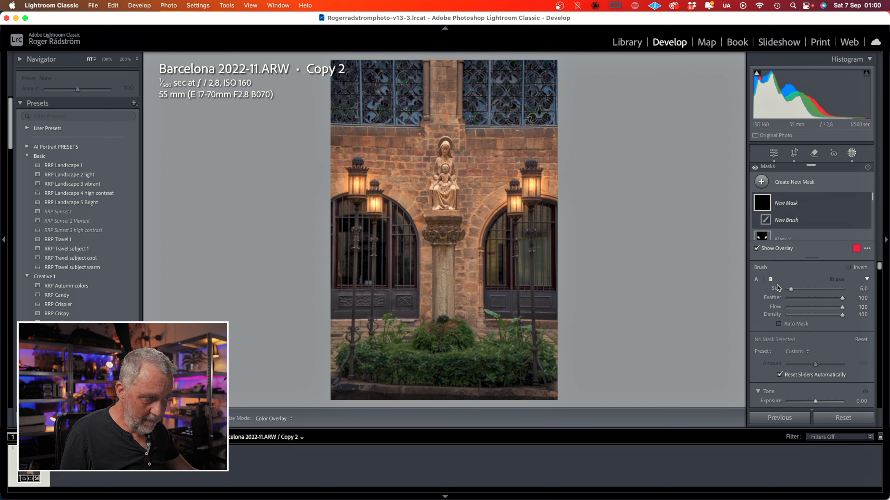
pyautogui.scroll(-3, 455, 313)
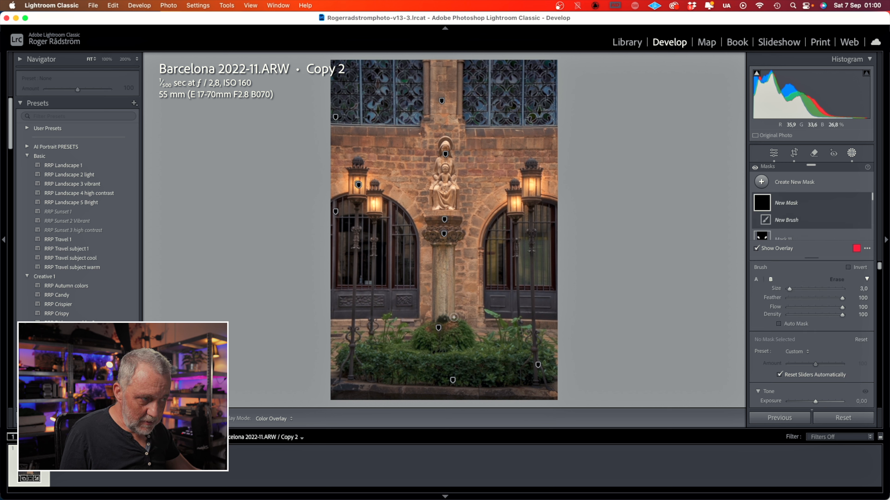
pyautogui.moveTo(455, 314); pyautogui.dragTo(454, 145)
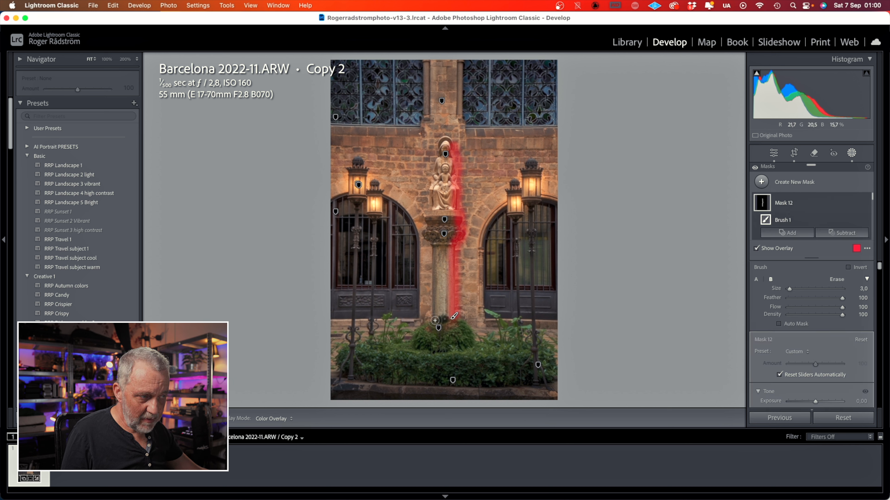
pyautogui.moveTo(434, 320)
pyautogui.mouseDown()
pyautogui.moveTo(426, 216)
pyautogui.moveTo(444, 147)
pyautogui.mouseUp()
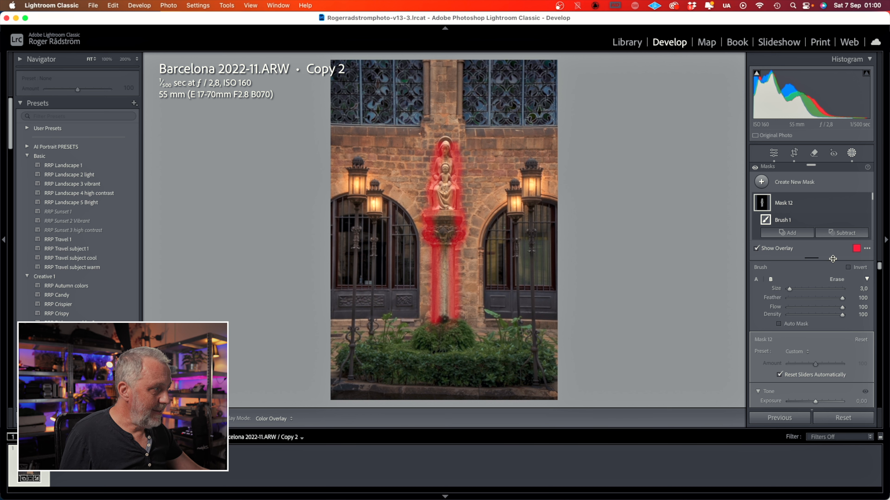
# Intersect the painted statue and column mask with a Select Subject mask.
pyautogui.click(857, 205)
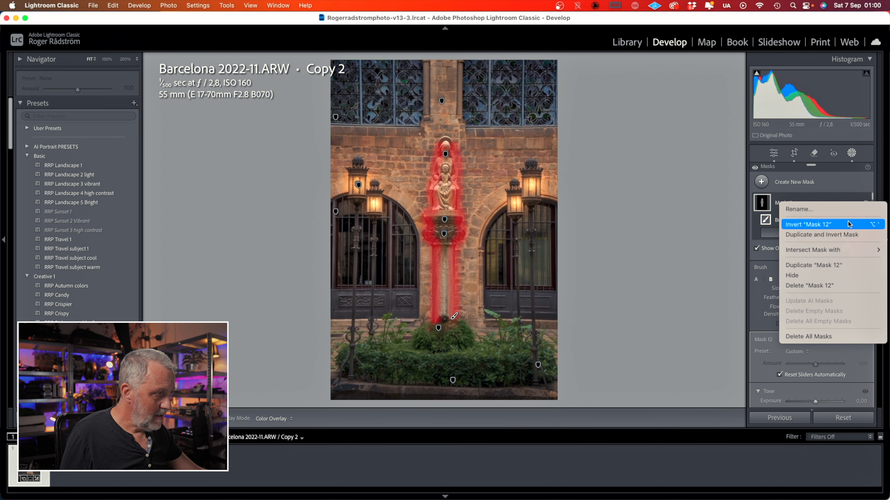
pyautogui.moveTo(848, 250)
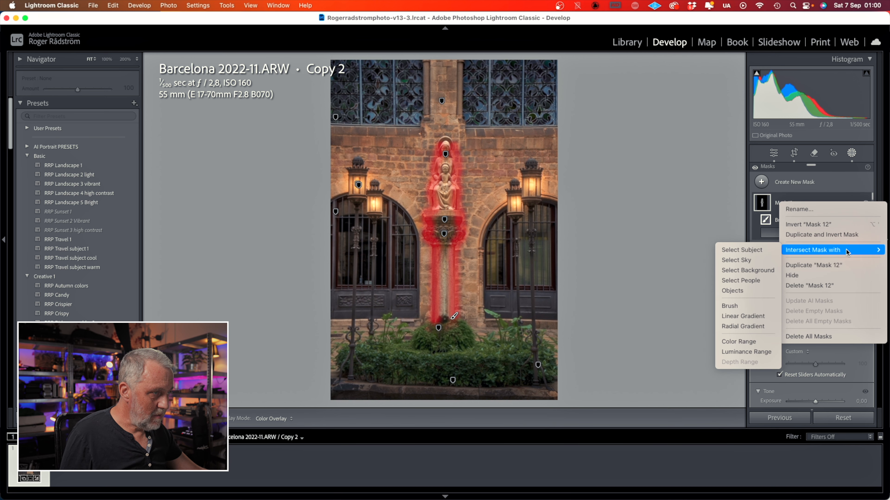
pyautogui.click(766, 251)
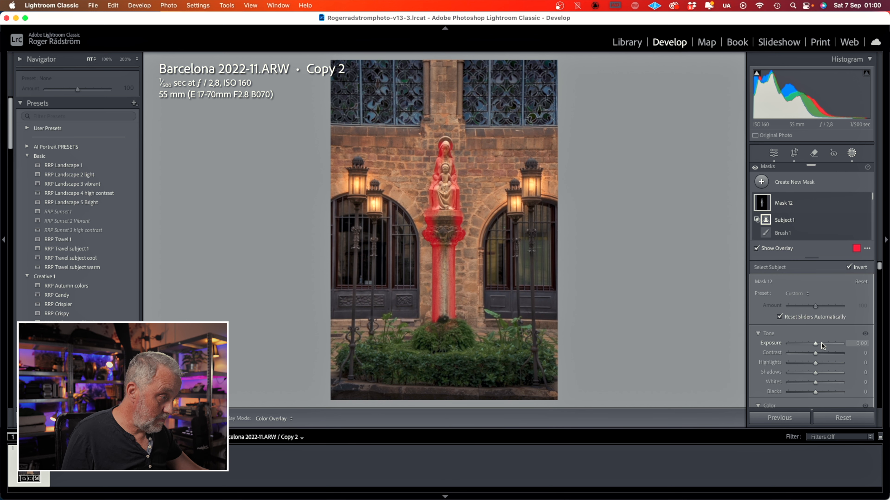
# Hide the overlay and set the statue and column mask's Exposure to 0.25 and Temp to 16.
pyautogui.press('o')
pyautogui.moveTo(818, 345); pyautogui.dragTo(819, 345)
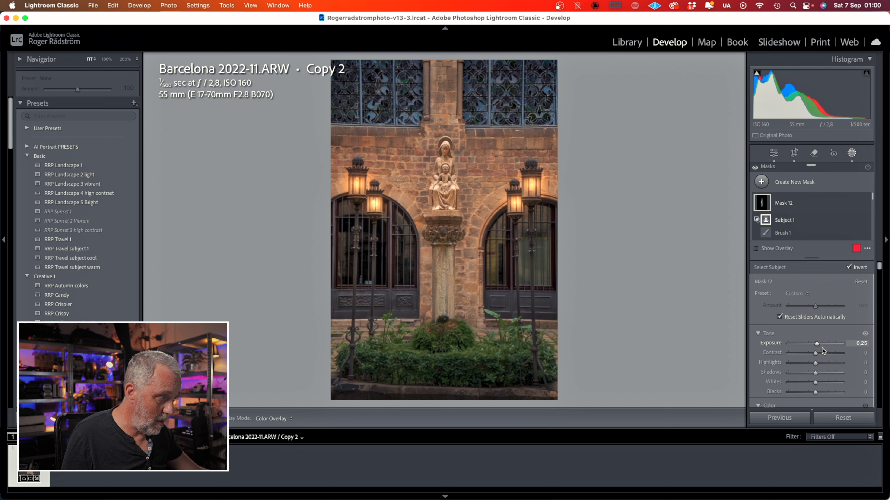
pyautogui.scroll(-3, 823, 349)
pyautogui.moveTo(818, 367); pyautogui.dragTo(819, 367)
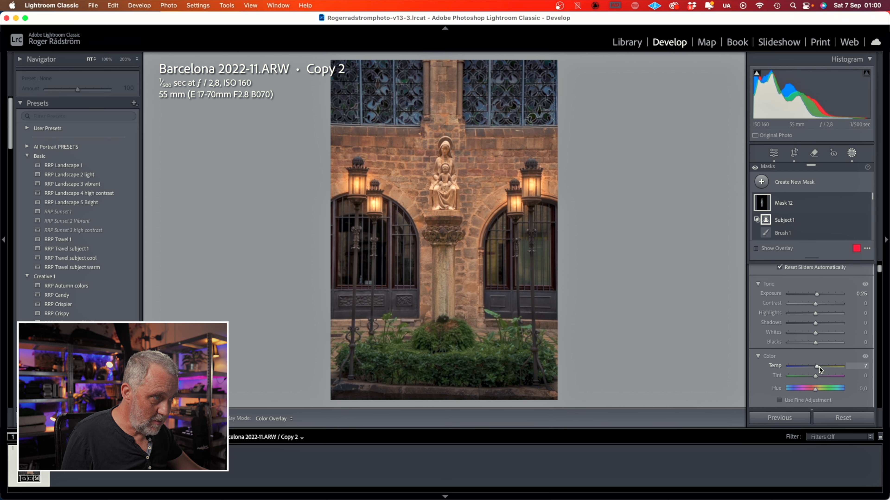
pyautogui.moveTo(822, 367); pyautogui.dragTo(820, 367)
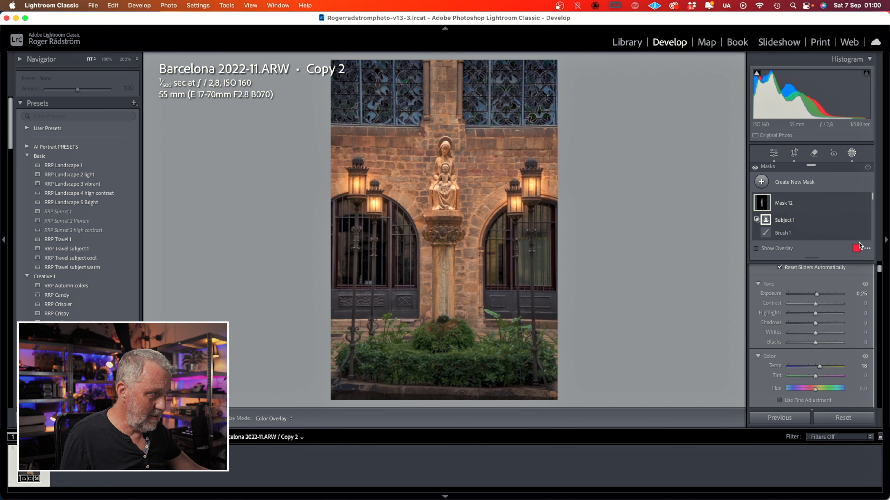
# Compare the photo with and without the statue and column mask, and reduce its Exposure to 0.12 and Temp to 9.
pyautogui.click(866, 203)
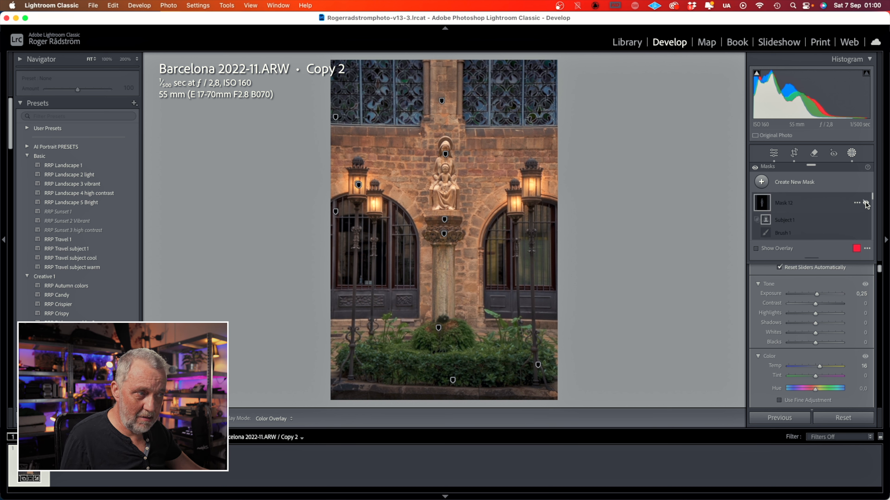
pyautogui.click(865, 203)
pyautogui.click(866, 204)
pyautogui.click(866, 204)
pyautogui.click(866, 204)
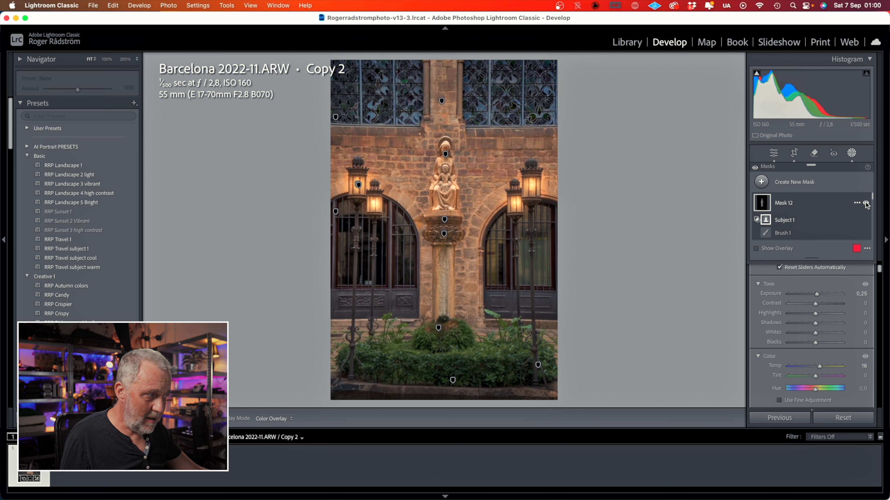
pyautogui.click(866, 204)
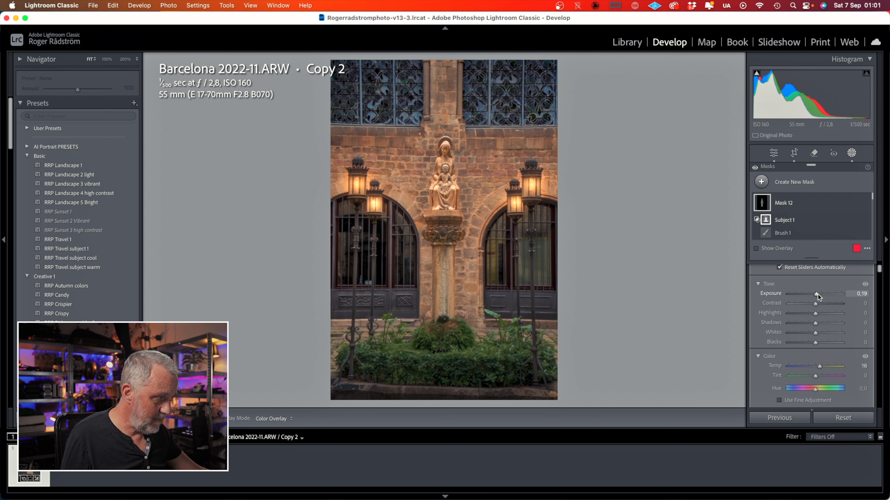
pyautogui.click(818, 369)
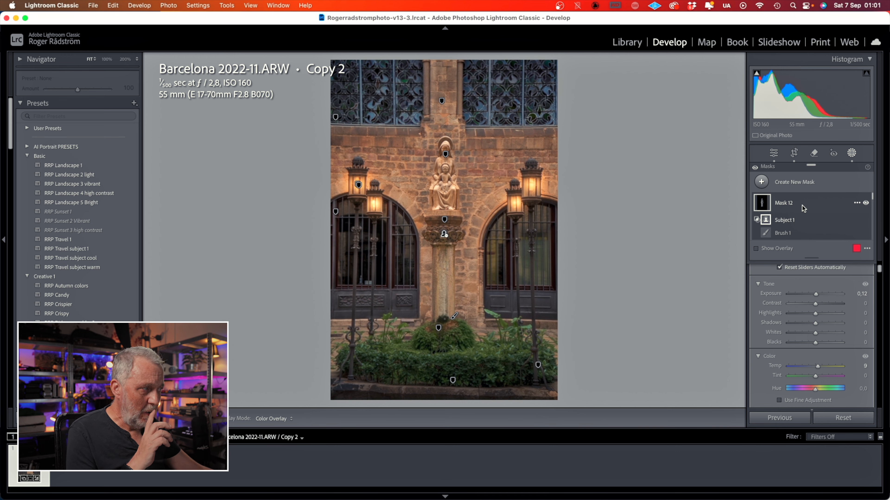
# Create another brush mask and paint over both sides of the larger statue figure's face, from the cheeks up to the temples.
pyautogui.click(793, 182)
pyautogui.click(794, 266)
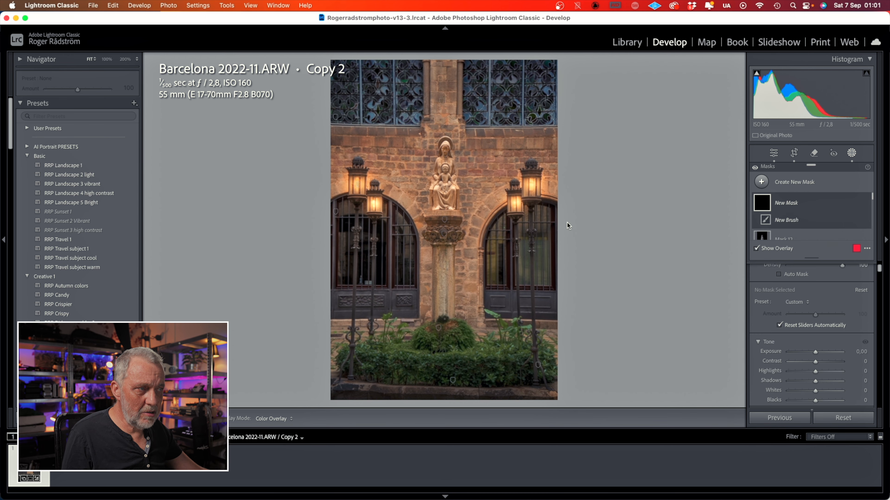
pyautogui.press('z')
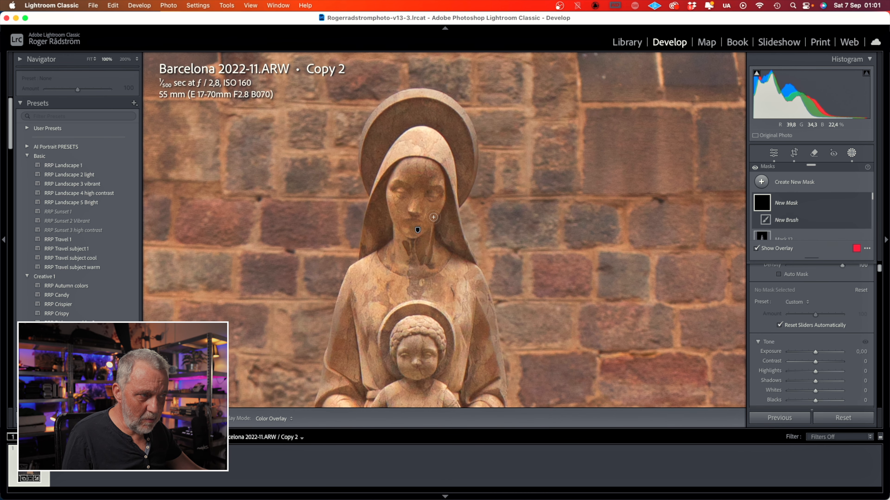
pyautogui.moveTo(435, 212)
pyautogui.mouseDown()
pyautogui.moveTo(428, 222)
pyautogui.moveTo(436, 212)
pyautogui.moveTo(390, 195)
pyautogui.moveTo(403, 222)
pyautogui.mouseUp()
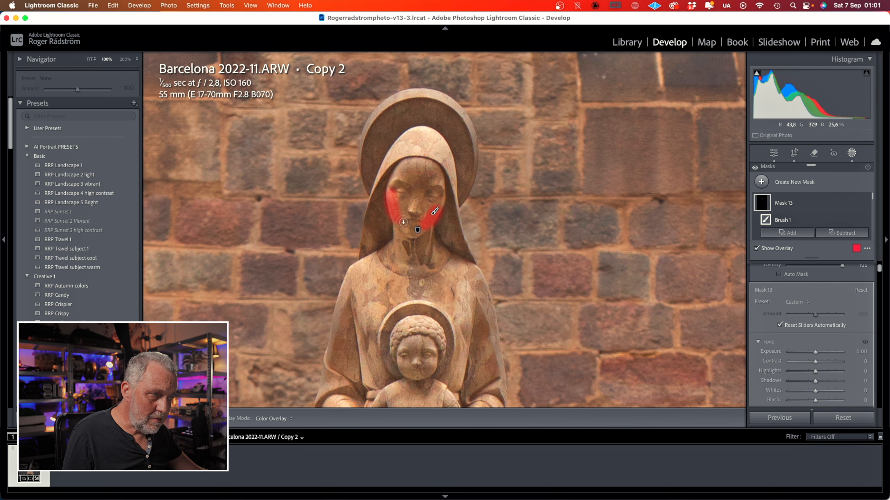
pyautogui.moveTo(395, 191); pyautogui.dragTo(396, 170)
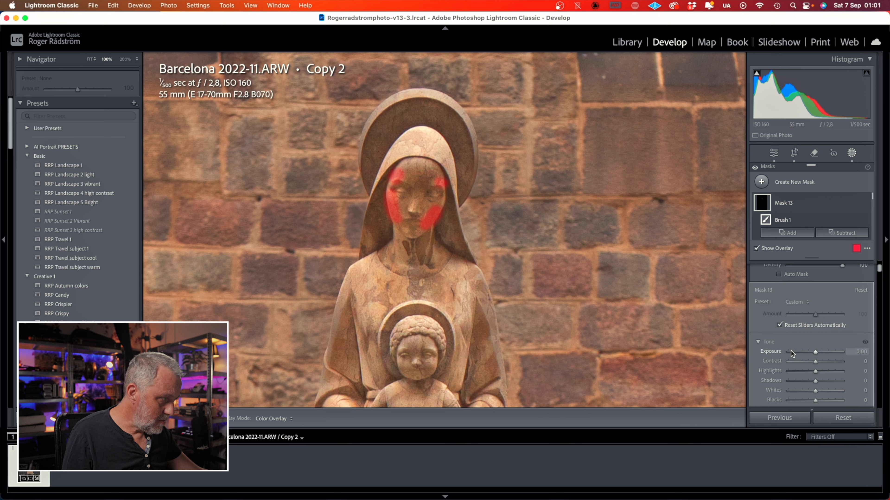
# Hide the overlay and set the face mask's Exposure to 0.30 and Temp to 5.
pyautogui.press('o')
pyautogui.moveTo(818, 354); pyautogui.dragTo(819, 353)
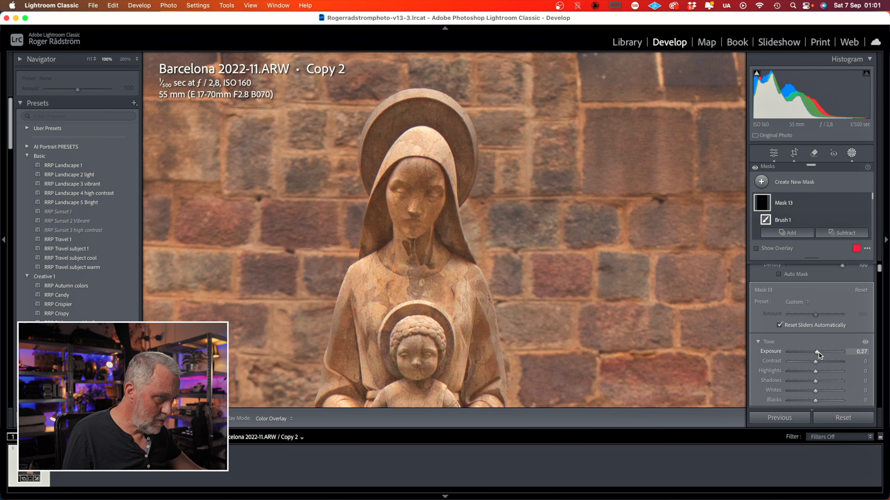
pyautogui.scroll(-5, 817, 345)
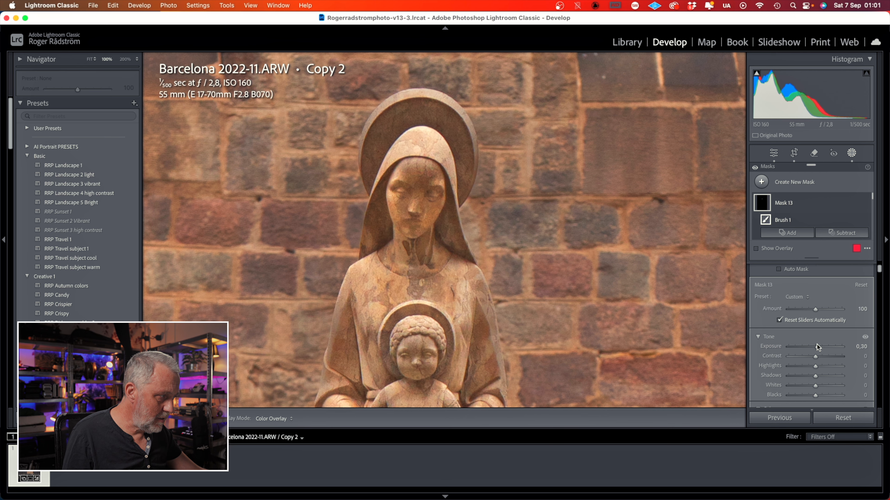
pyautogui.moveTo(815, 298); pyautogui.dragTo(816, 299)
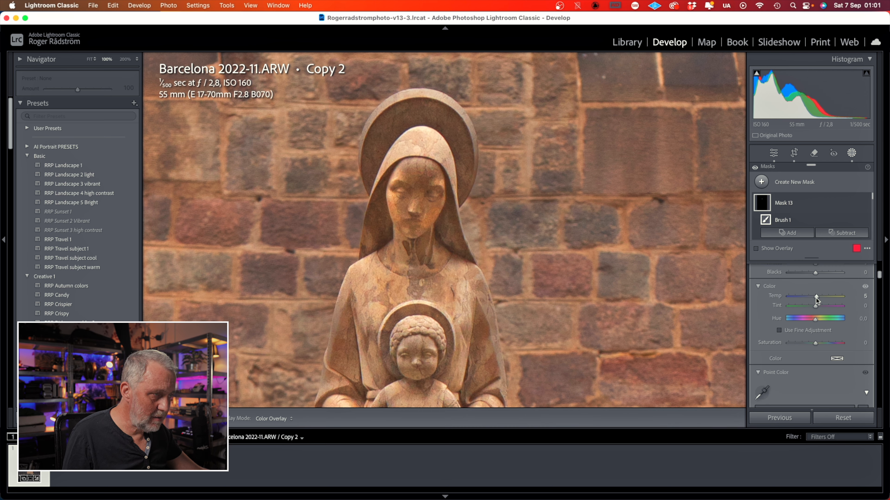
# Close masking, show the whole photo, and set its global Exposure to +0.80 and Shadows to +100.
pyautogui.click(852, 154)
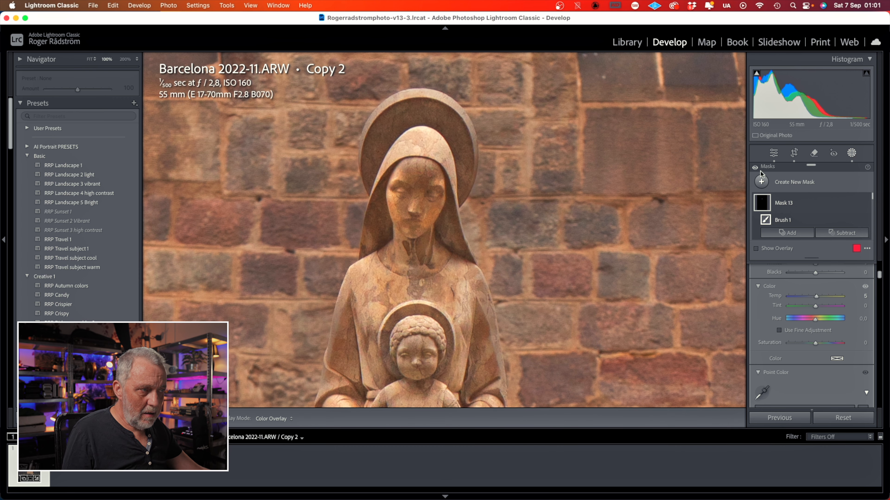
pyautogui.click(505, 201)
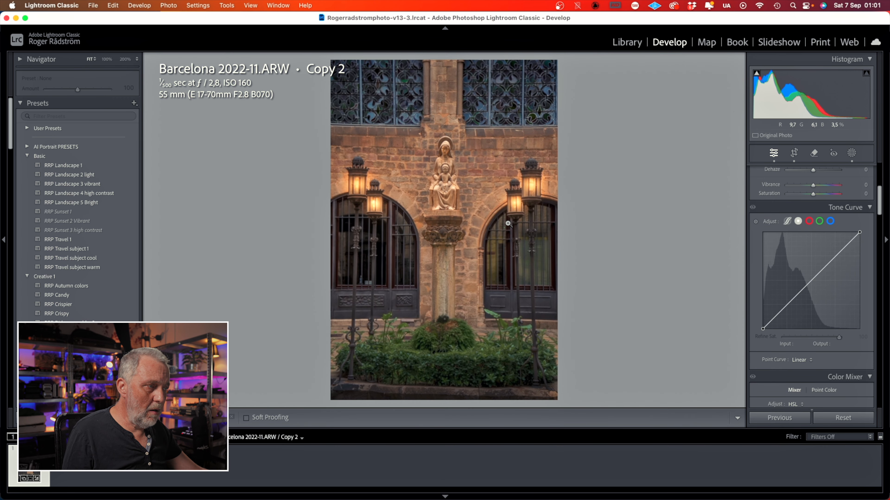
pyautogui.scroll(5, 834, 280)
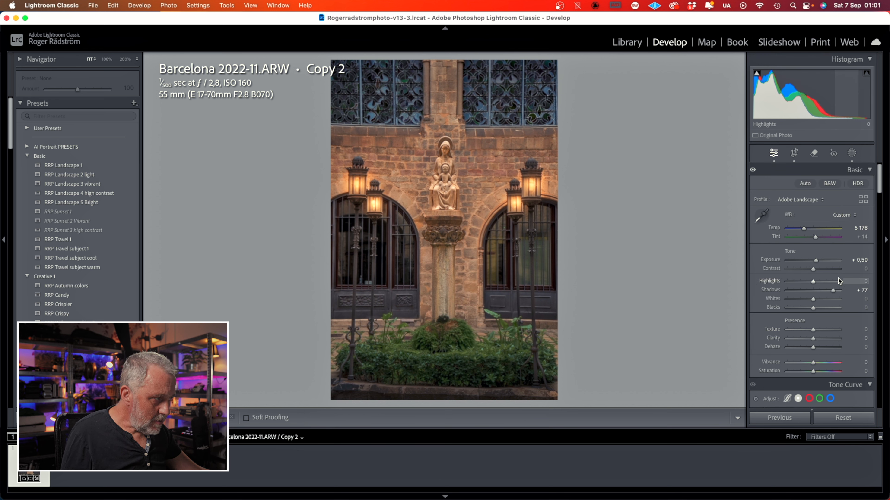
pyautogui.moveTo(817, 260); pyautogui.dragTo(818, 260)
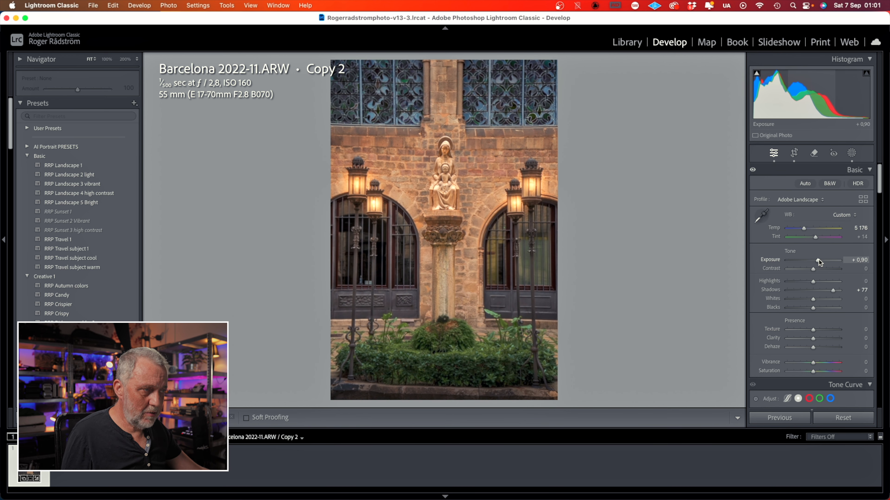
pyautogui.moveTo(819, 260); pyautogui.dragTo(818, 260)
pyautogui.moveTo(833, 291); pyautogui.dragTo(841, 290)
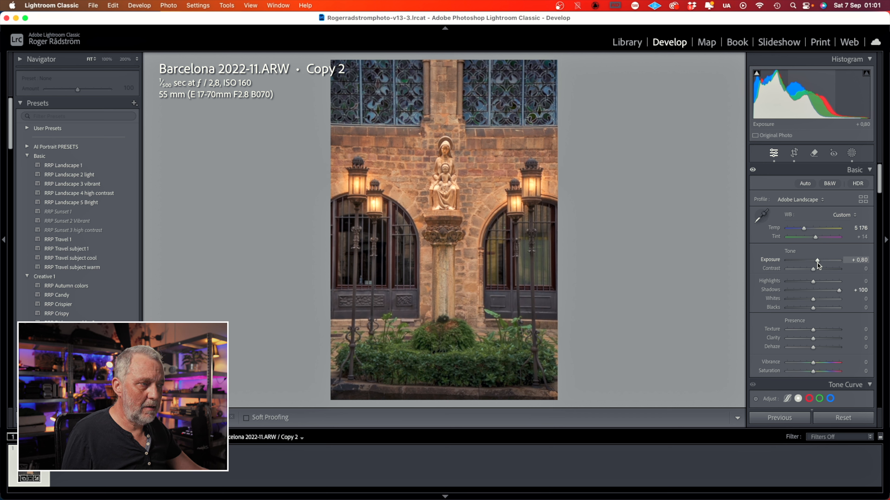
# Raise the Orange saturation in the Color Mixer to +12.
pyautogui.scroll(-5, 807, 286)
pyautogui.scroll(-5, 807, 286)
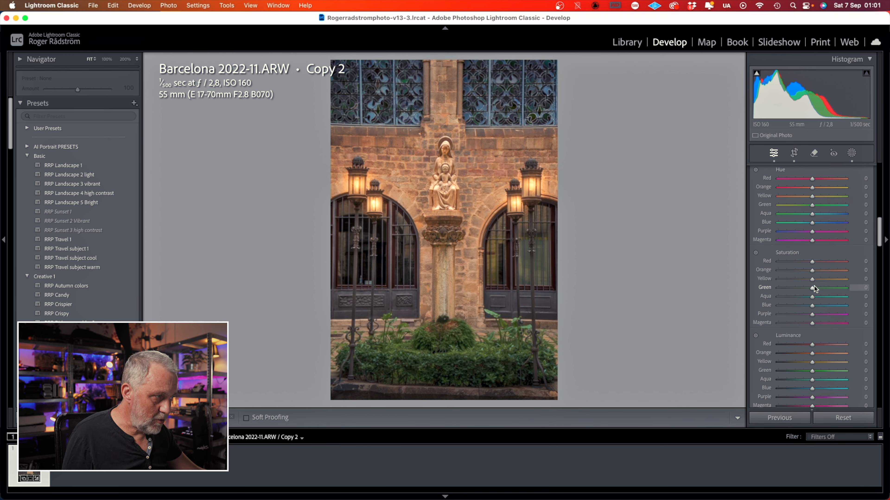
pyautogui.moveTo(812, 272)
pyautogui.mouseDown()
pyautogui.moveTo(830, 272)
pyautogui.moveTo(818, 273)
pyautogui.mouseUp()
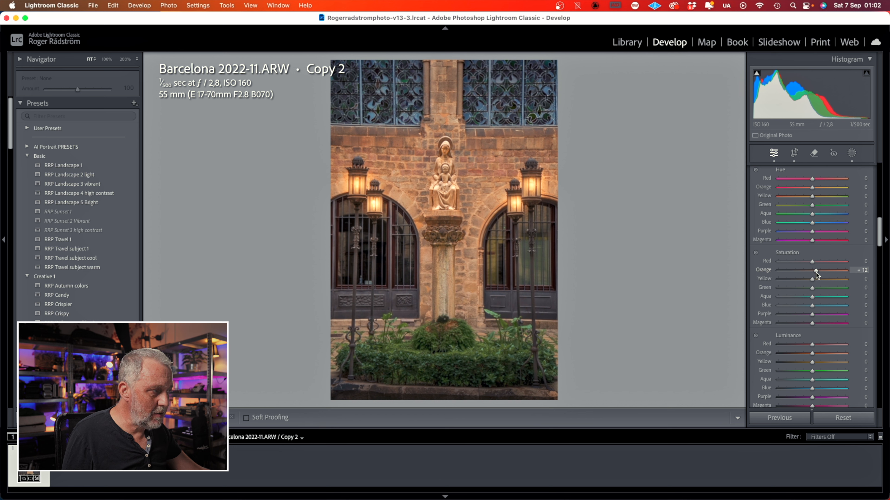
# Set the Orange luminance in the Color Mixer to -22 and the Orange saturation to +6.
pyautogui.doubleClick(814, 272)
pyautogui.scroll(-2, 813, 272)
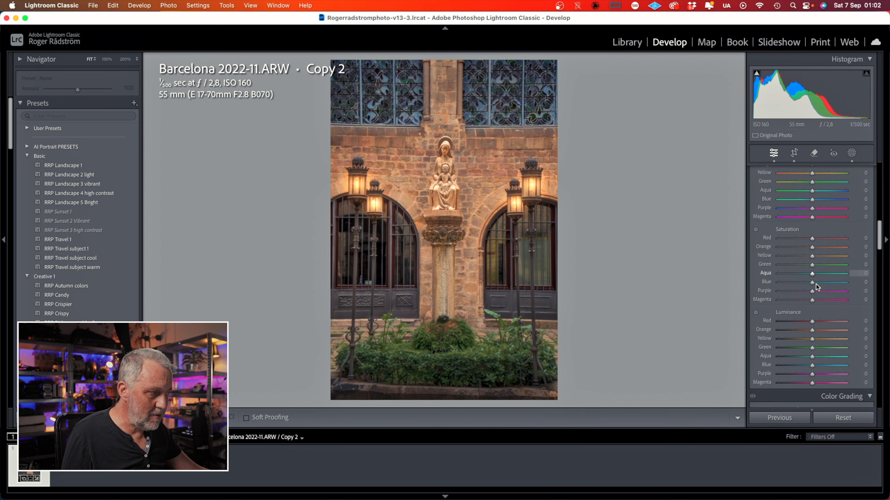
pyautogui.moveTo(812, 332); pyautogui.dragTo(808, 332)
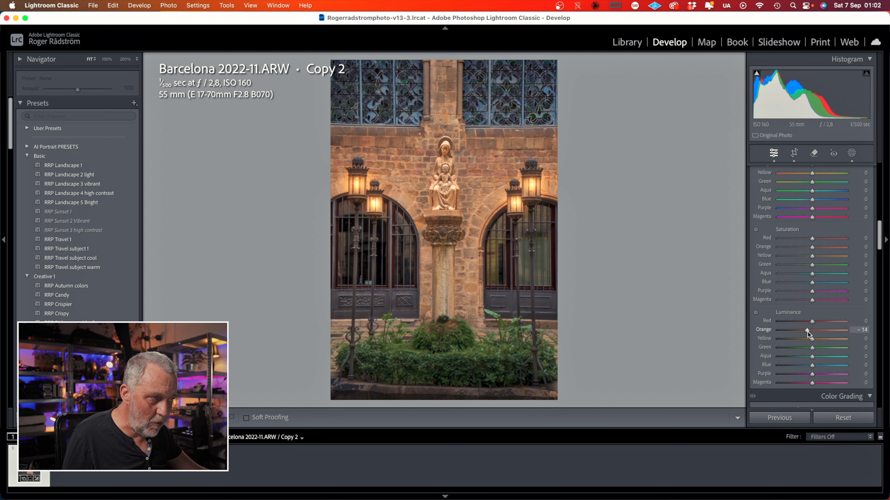
pyautogui.moveTo(803, 332); pyautogui.dragTo(805, 332)
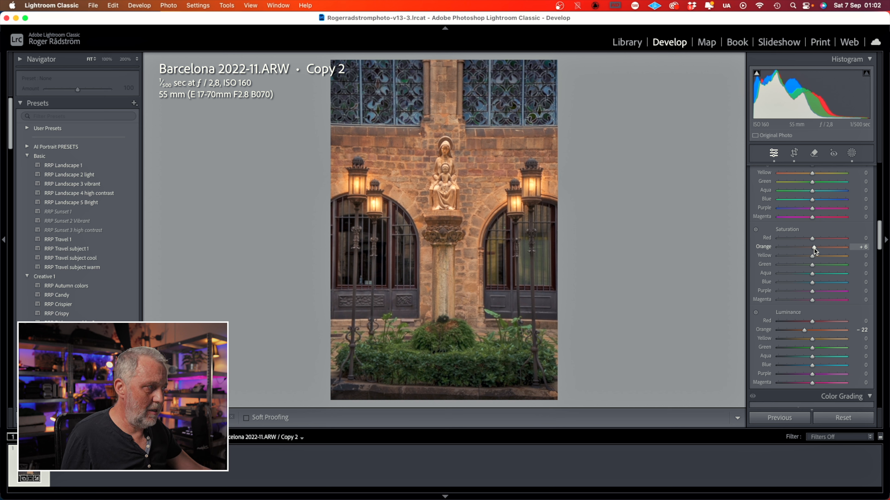
# Set the Yellow saturation to -10 and the Yellow luminance to +19 in the Color Mixer.
pyautogui.moveTo(813, 256)
pyautogui.mouseDown()
pyautogui.moveTo(838, 256)
pyautogui.moveTo(792, 256)
pyautogui.moveTo(818, 258)
pyautogui.moveTo(809, 257)
pyautogui.mouseUp()
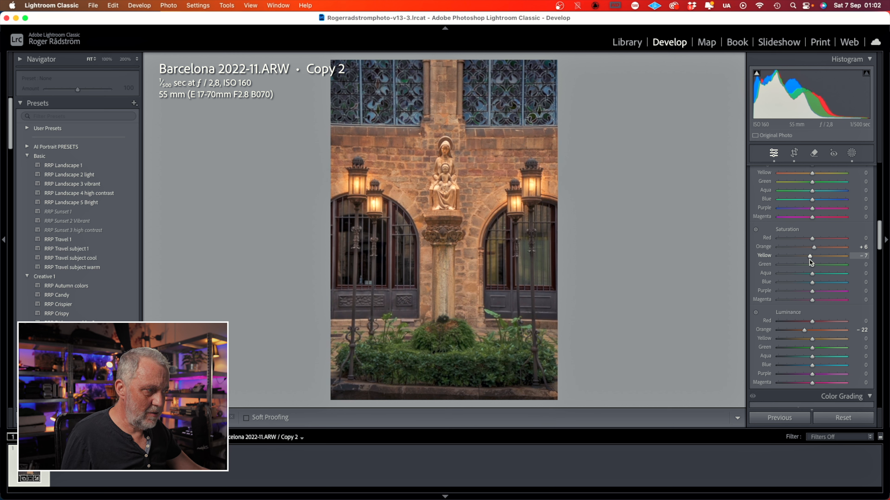
pyautogui.moveTo(813, 339); pyautogui.dragTo(819, 340)
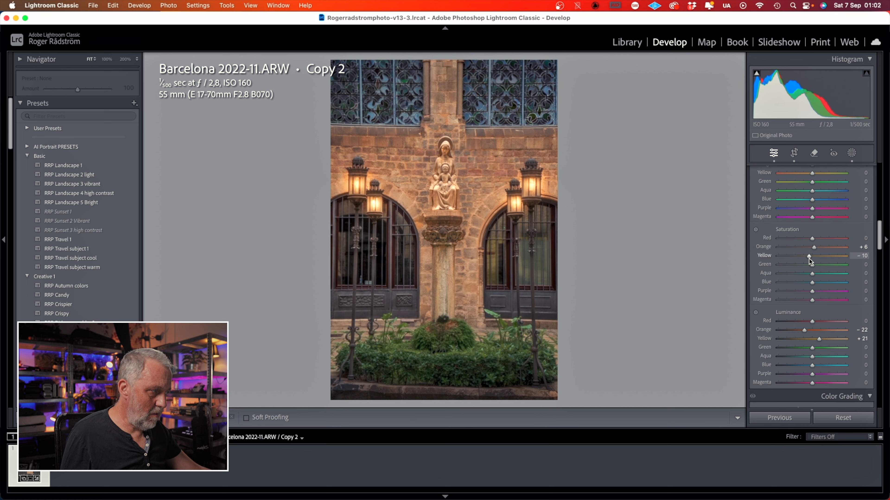
pyautogui.moveTo(820, 338); pyautogui.dragTo(818, 338)
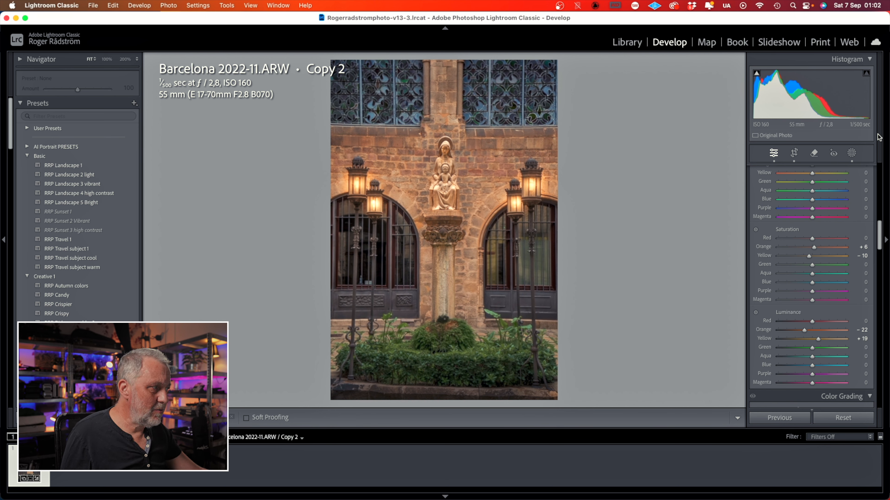
# Create a linear gradient mask rising from the photo's bottom edge over the stone border to the lower part of the hedge.
pyautogui.click(851, 153)
pyautogui.click(802, 182)
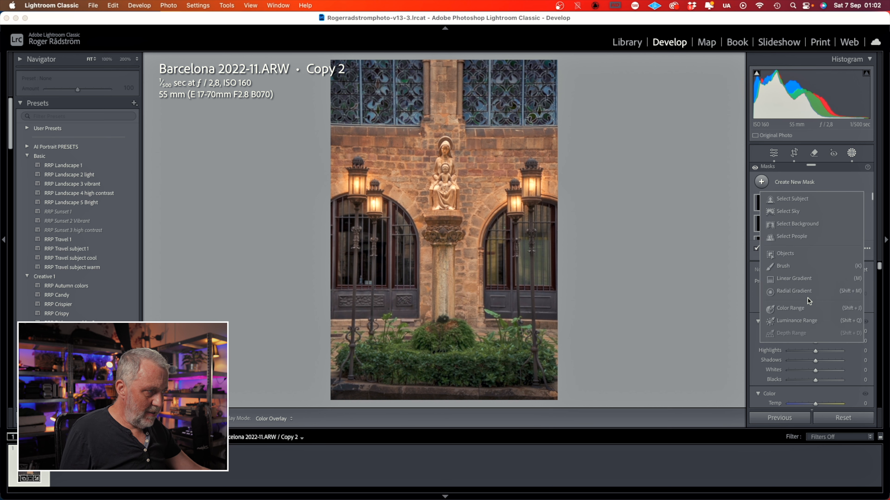
pyautogui.click(799, 278)
pyautogui.moveTo(454, 396); pyautogui.dragTo(454, 366)
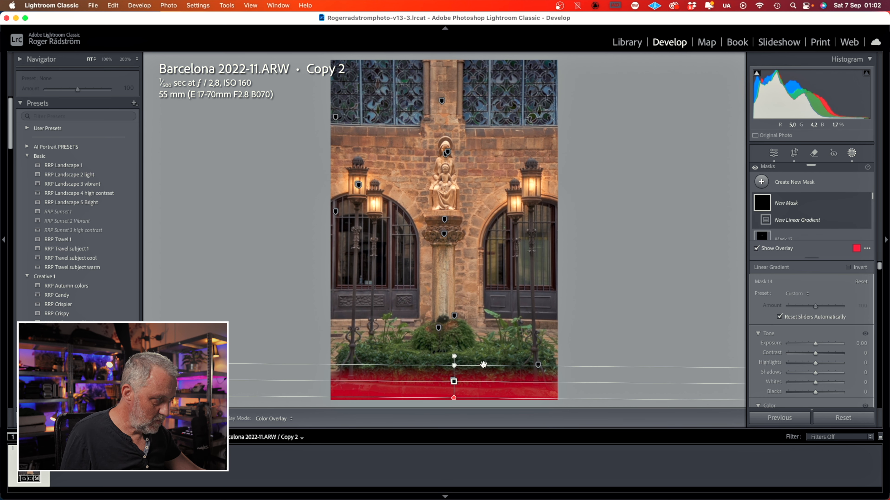
# Hide the mask overlay, set the bottom gradient's Blacks to -21 and Exposure to -0.03, and close masking.
pyautogui.press('o')
pyautogui.moveTo(815, 392)
pyautogui.mouseDown()
pyautogui.moveTo(800, 395)
pyautogui.moveTo(809, 393)
pyautogui.mouseUp()
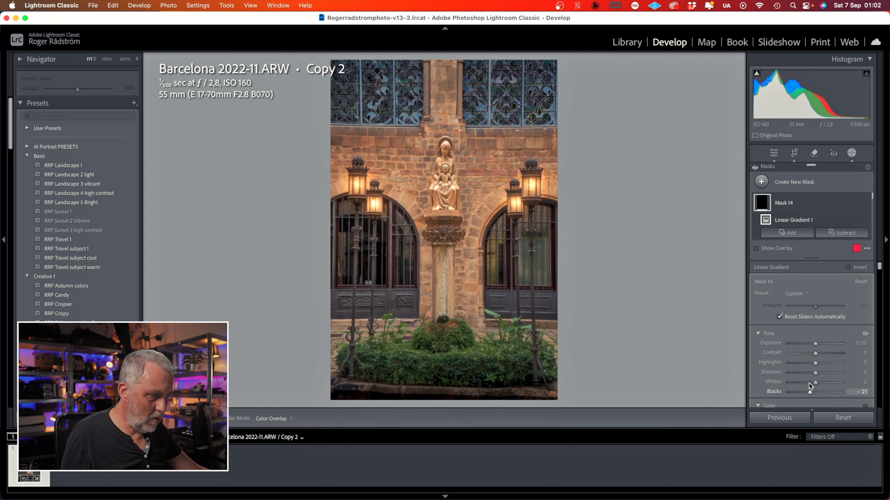
pyautogui.click(814, 343)
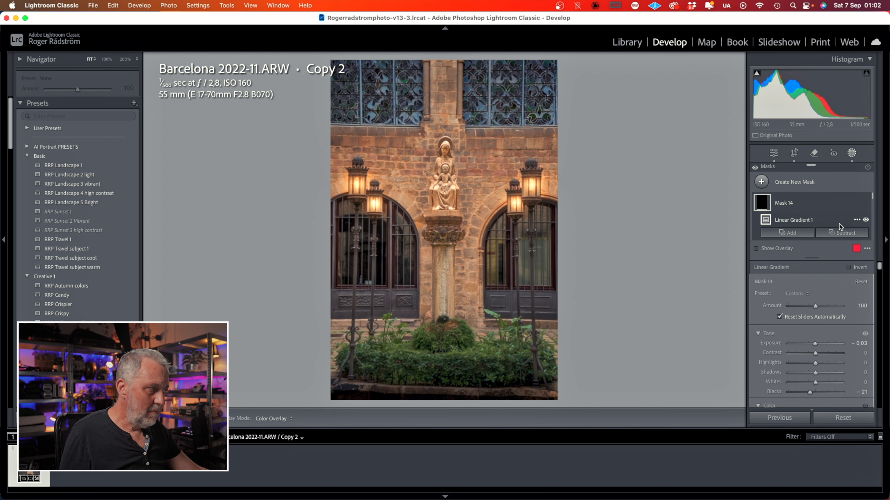
pyautogui.click(851, 153)
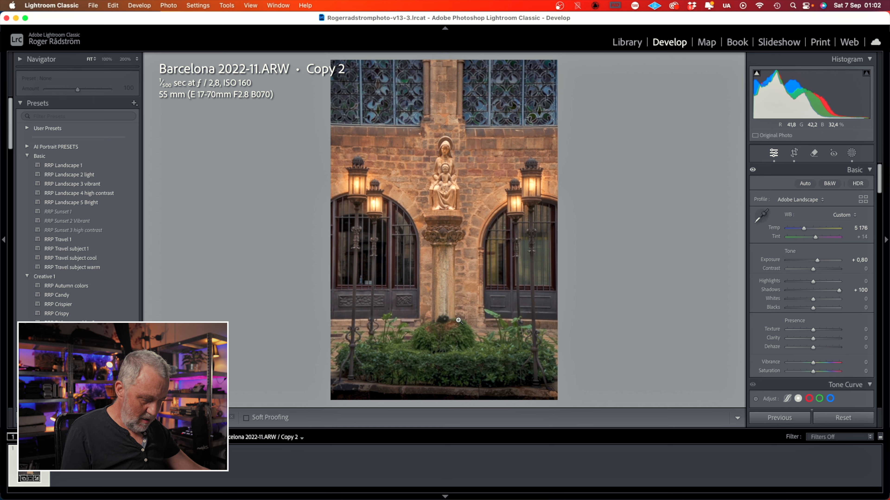
# Compare the photo before and after editing side by side, and check the statue's face close up.
pyautogui.press('y')
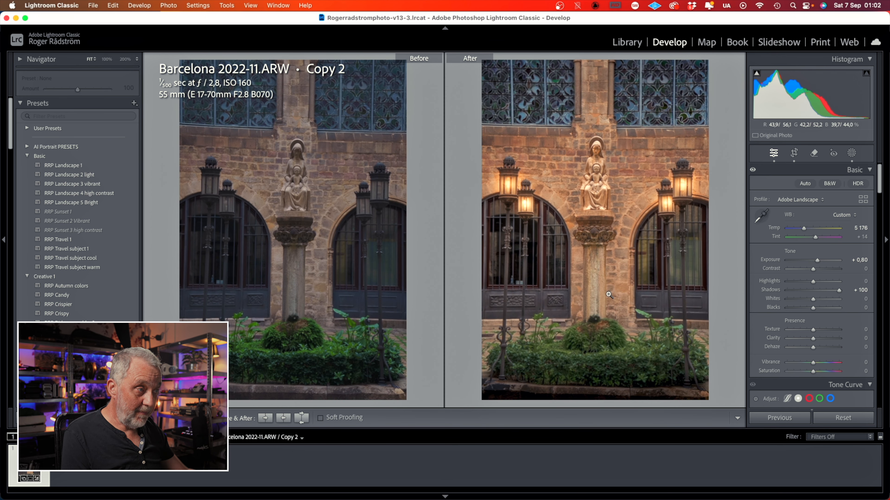
pyautogui.press('y')
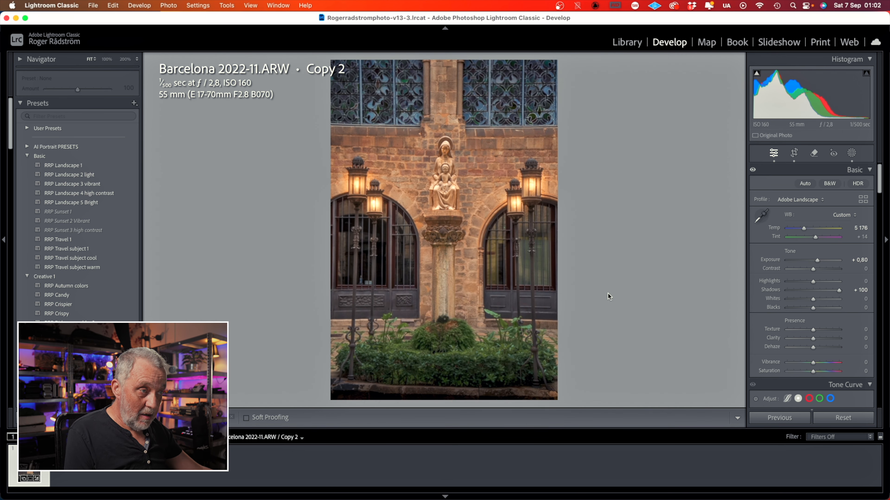
pyautogui.click(442, 149)
pyautogui.click(448, 155)
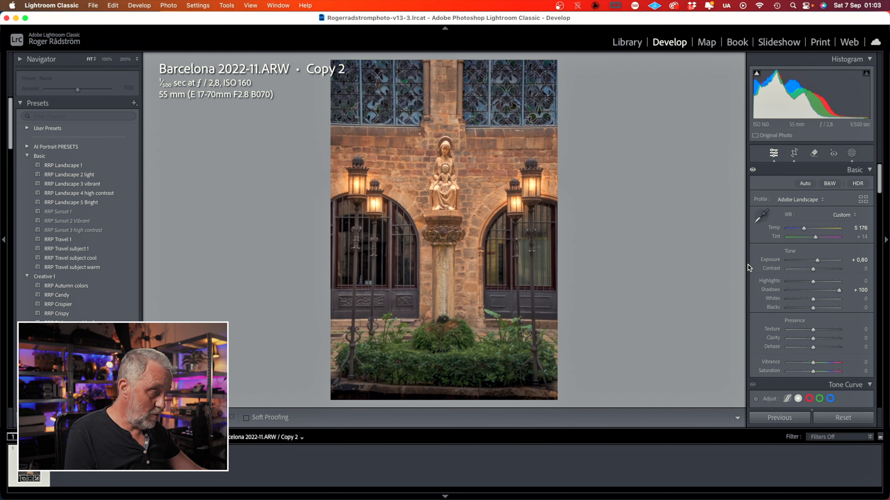
# Sharpen the photo with Amount 67, Radius 0.8, Detail 35 and Masking 82.
pyautogui.scroll(-10, 840, 292)
pyautogui.scroll(-5, 840, 292)
pyautogui.scroll(-10, 840, 292)
pyautogui.moveTo(800, 321); pyautogui.dragTo(811, 305)
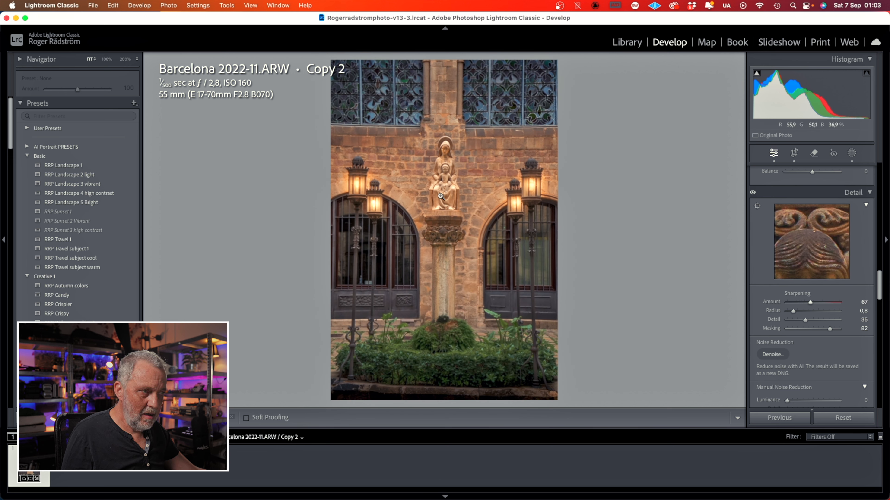
# Inspect the statue at 100% and raise the sharpening Amount to 87, comparing the photo with and without the Detail adjustments.
pyautogui.click(446, 151)
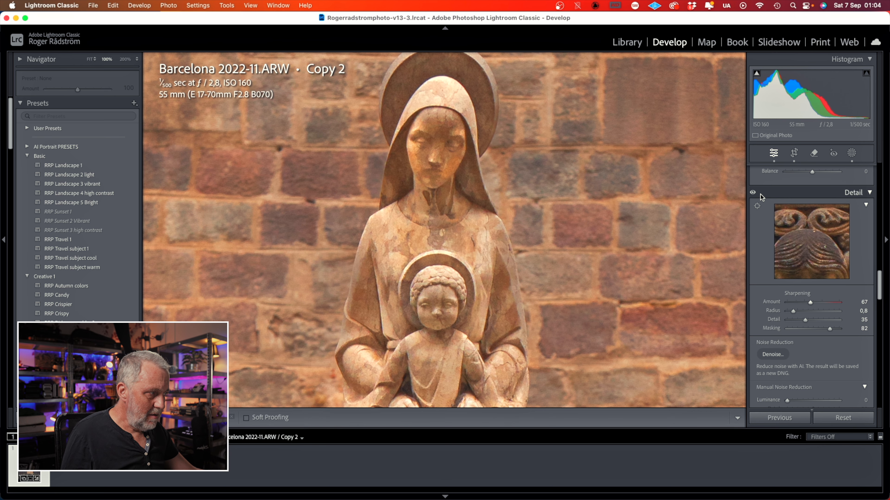
pyautogui.moveTo(812, 304); pyautogui.dragTo(818, 302)
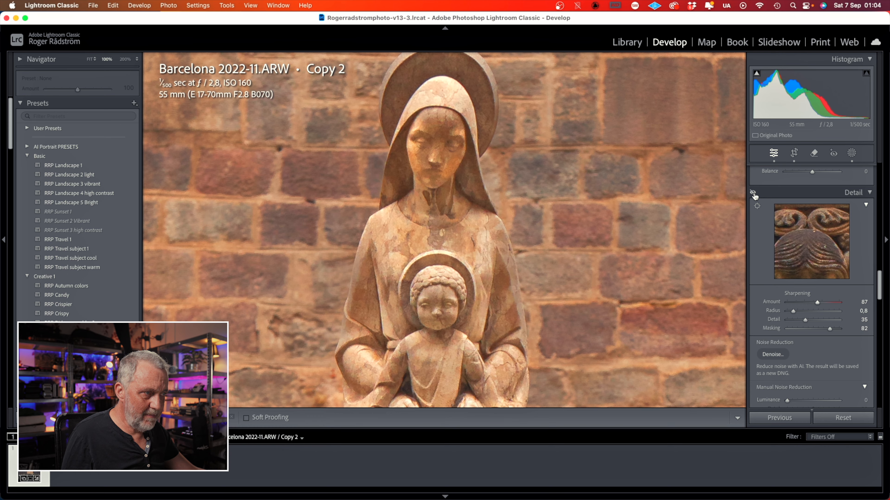
pyautogui.click(491, 209)
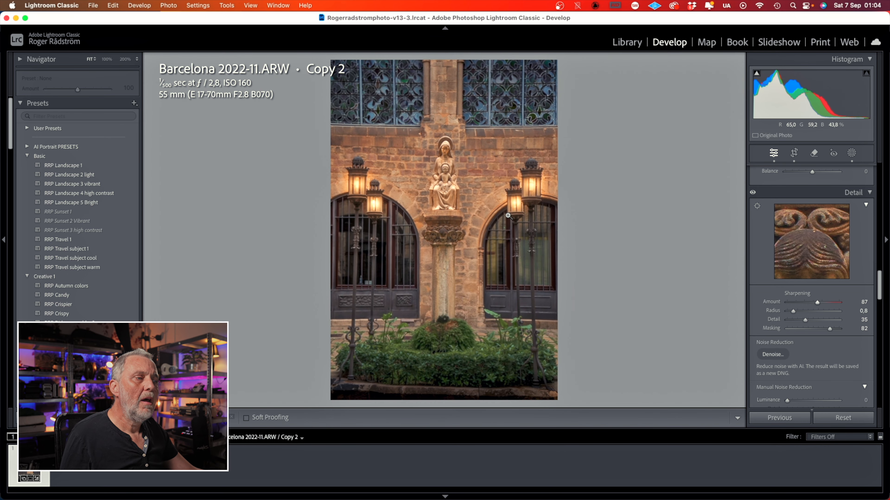
# Set the post-crop vignetting Amount to -4 in the Effects settings.
pyautogui.scroll(-15, 808, 319)
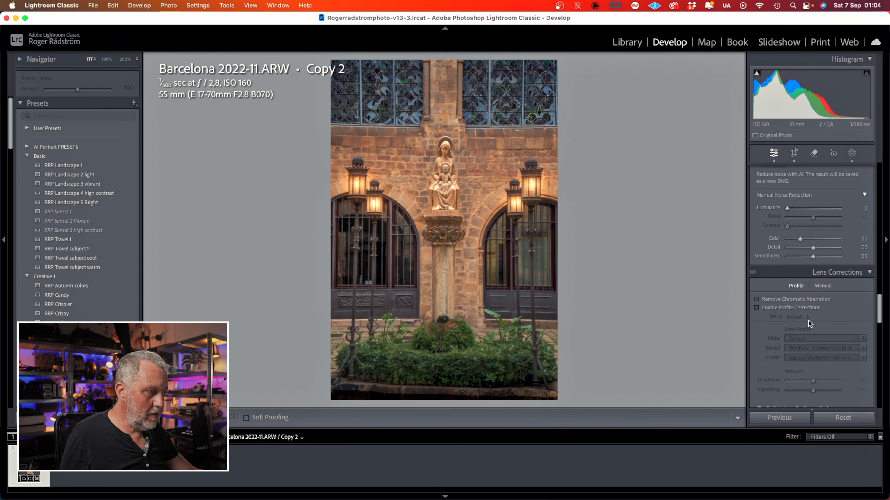
pyautogui.scroll(-3, 808, 321)
pyautogui.moveTo(812, 308); pyautogui.dragTo(812, 308)
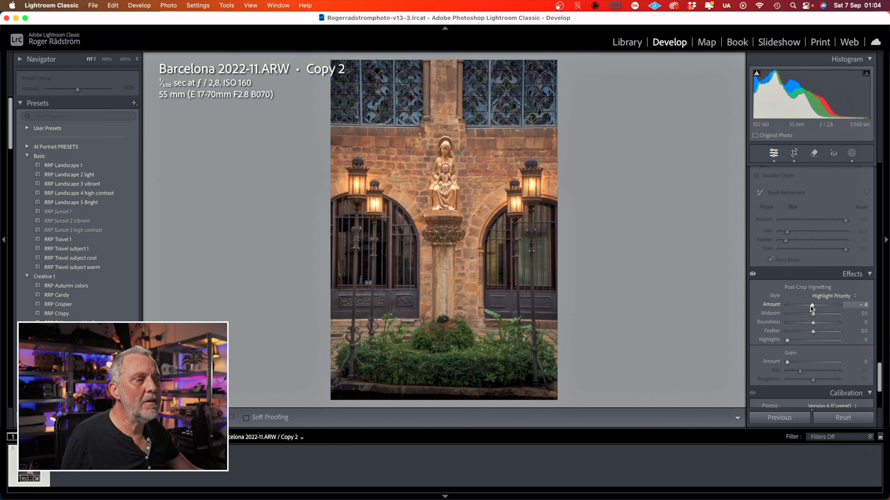